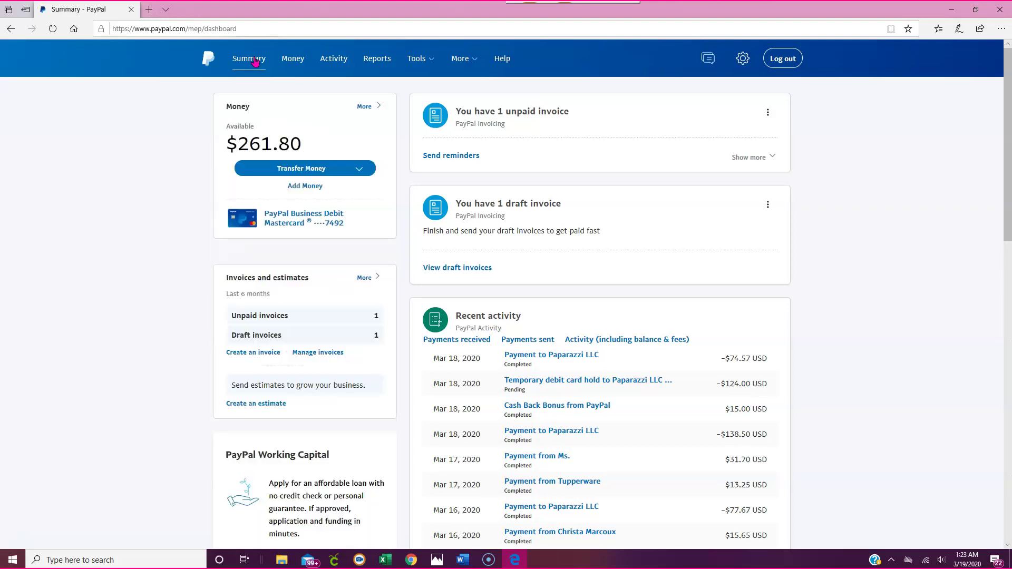
- Go to Tools > Invoicing to bring up the Manage Invoices list
click(420, 59)
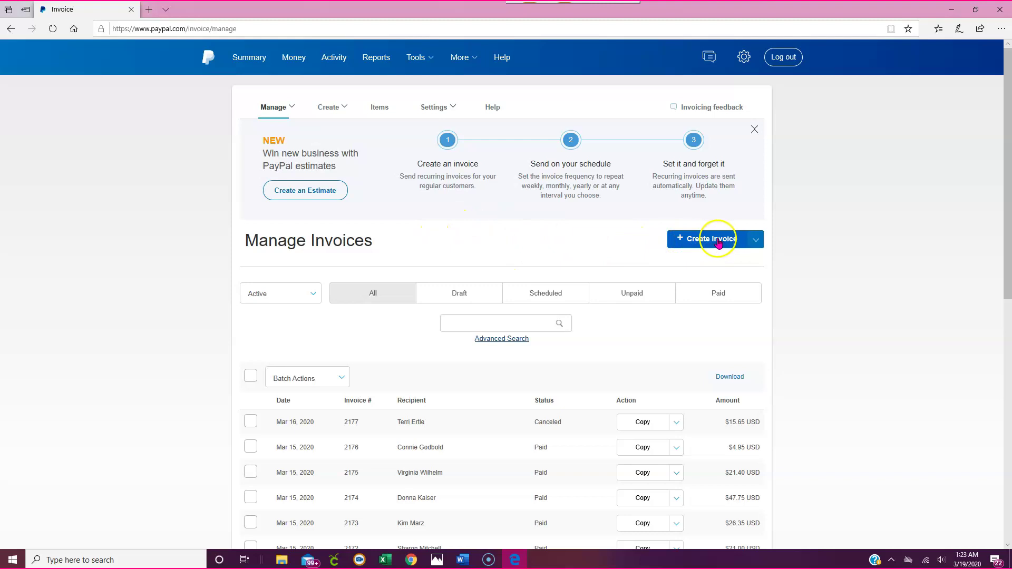
- Create new invoice 2178 and browse the template list, keeping Paparazzi (default)
click(718, 243)
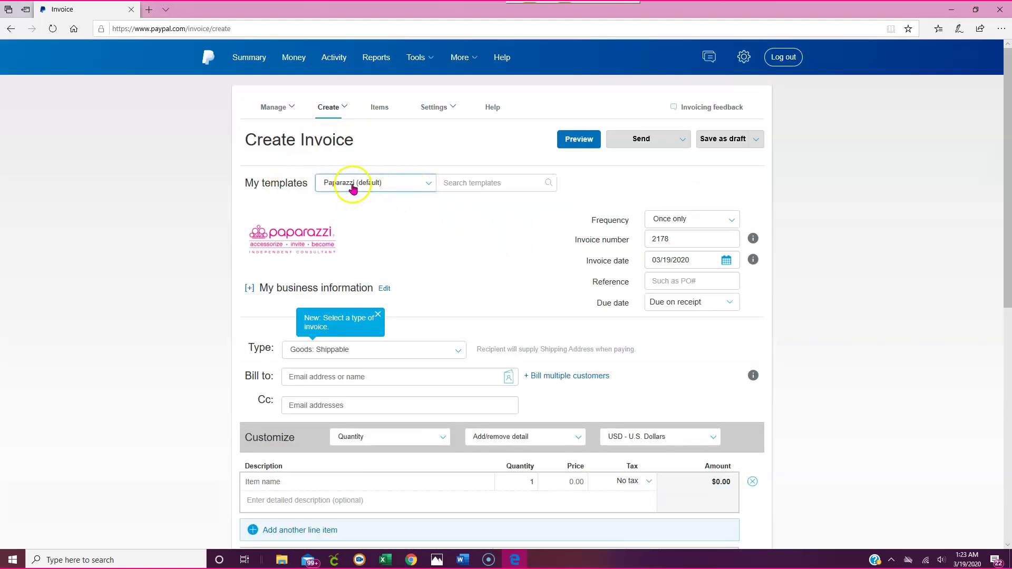
click(426, 186)
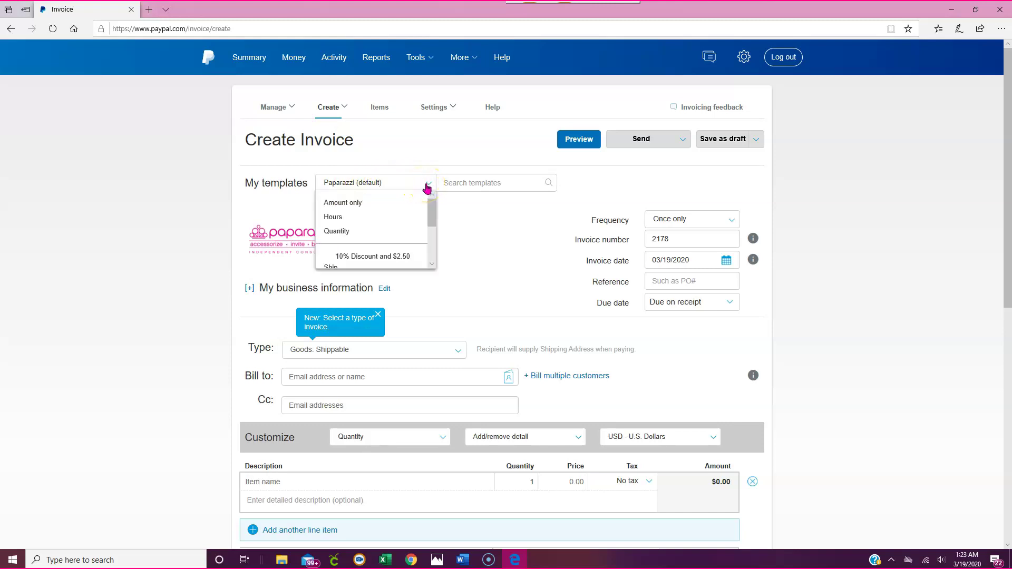
scroll(410, 226, down, 1)
scroll(413, 245, down, 3)
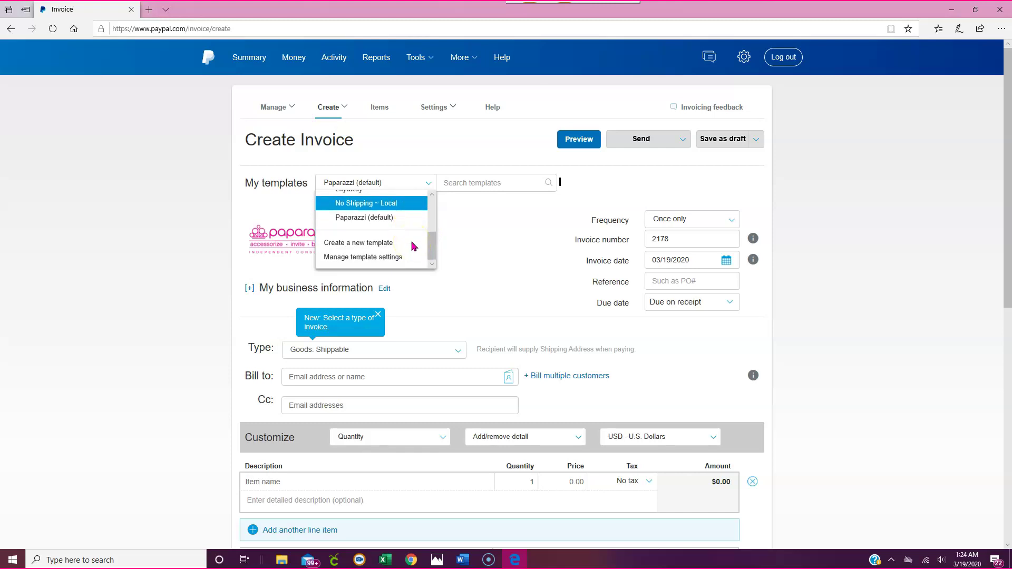
scroll(414, 246, down, 3)
scroll(463, 230, up, 3)
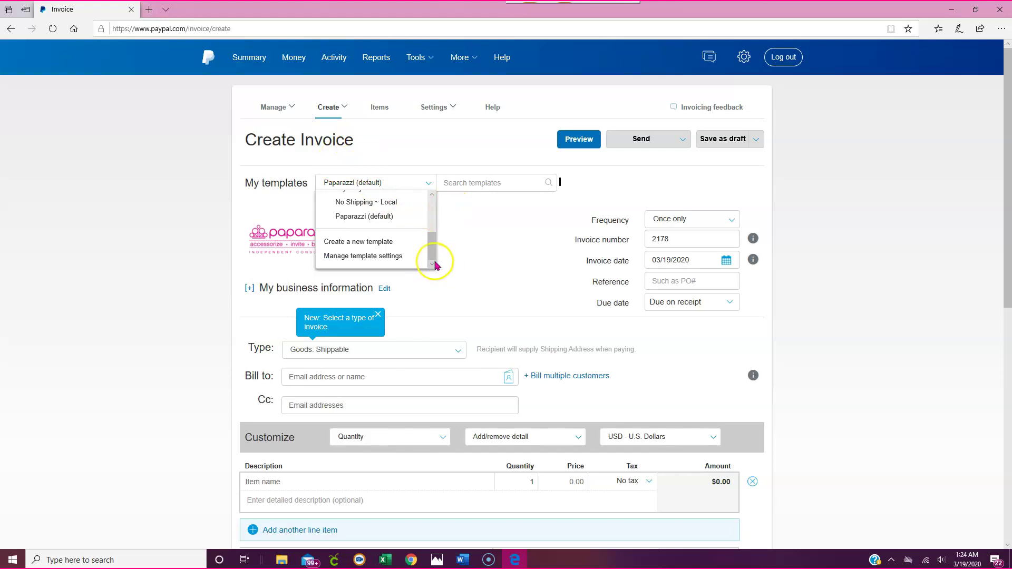
drag(430, 254, 431, 209)
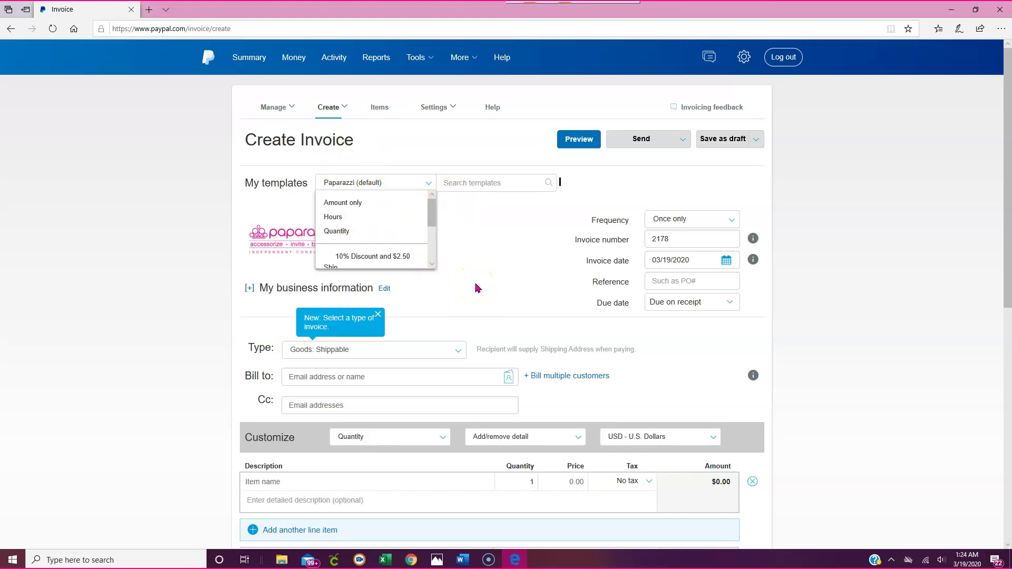
scroll(477, 288, down, 7)
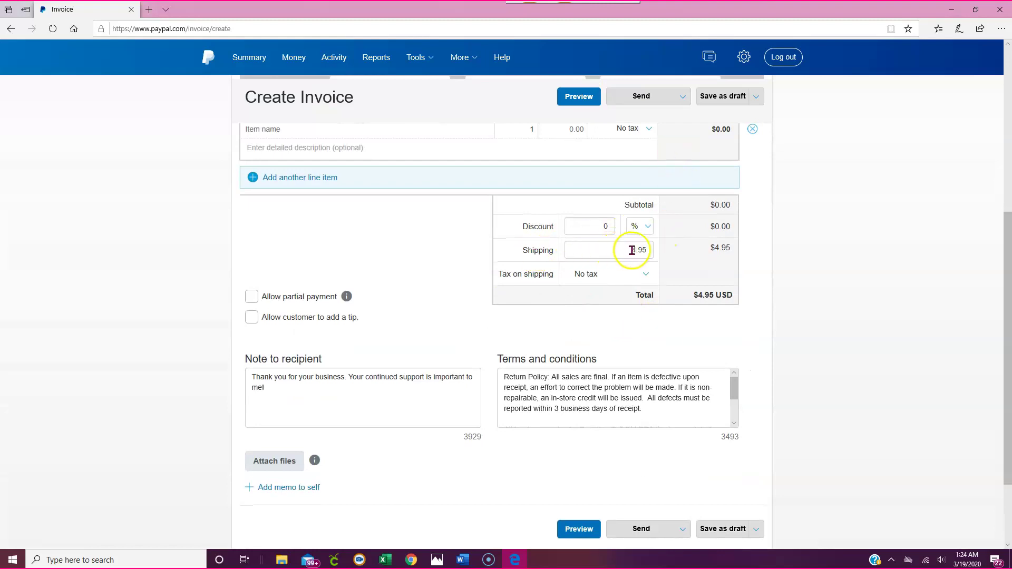
- Check the 4.95 shipping amount and the available send options
double_click(637, 251)
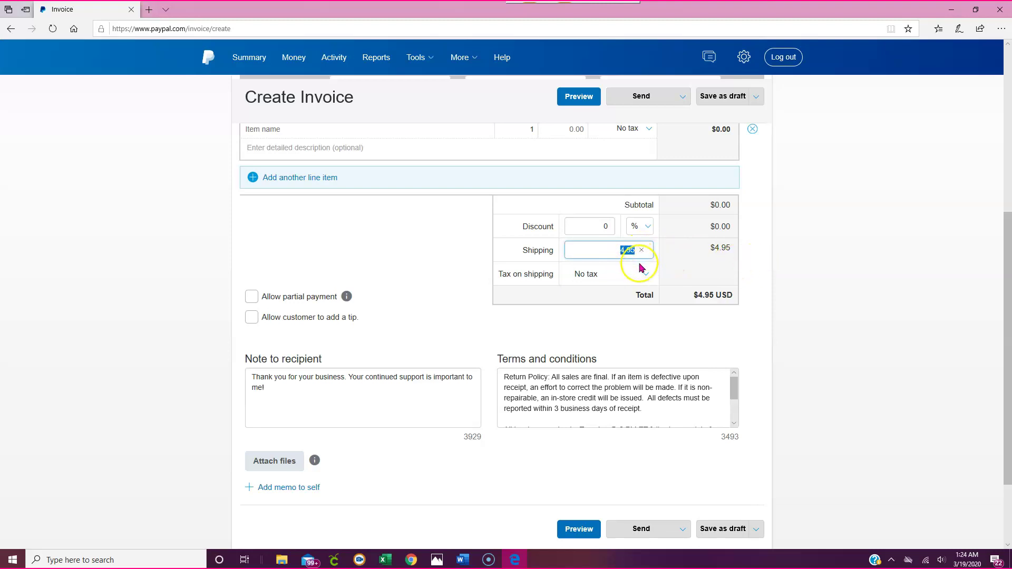
scroll(640, 267, up, 4)
scroll(640, 266, down, 1)
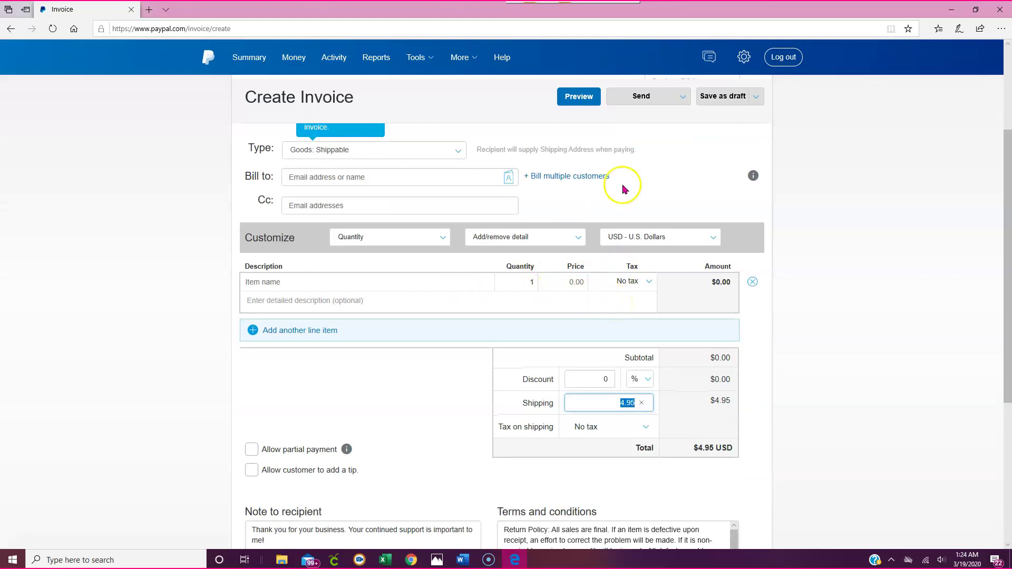
scroll(416, 195, up, 1)
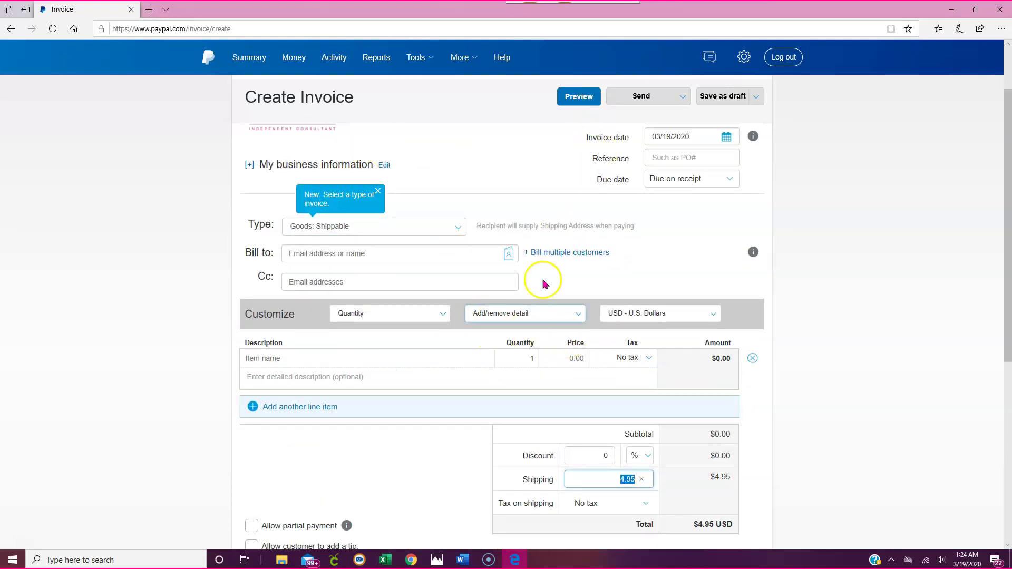
scroll(543, 279, down, 4)
click(683, 452)
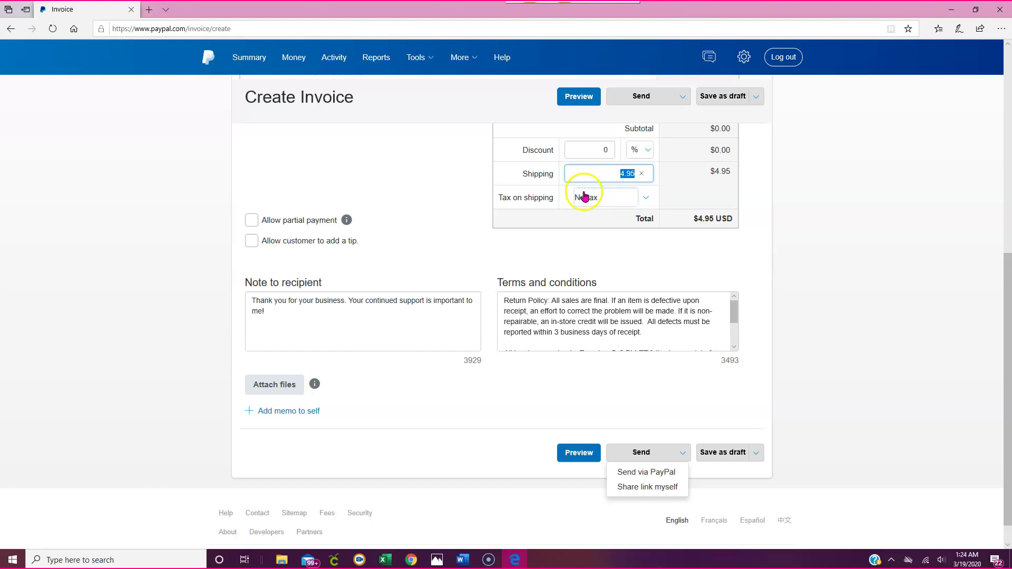
- Review the invoice draft, then bring up the Bill to customer suggestions
scroll(580, 324, up, 4)
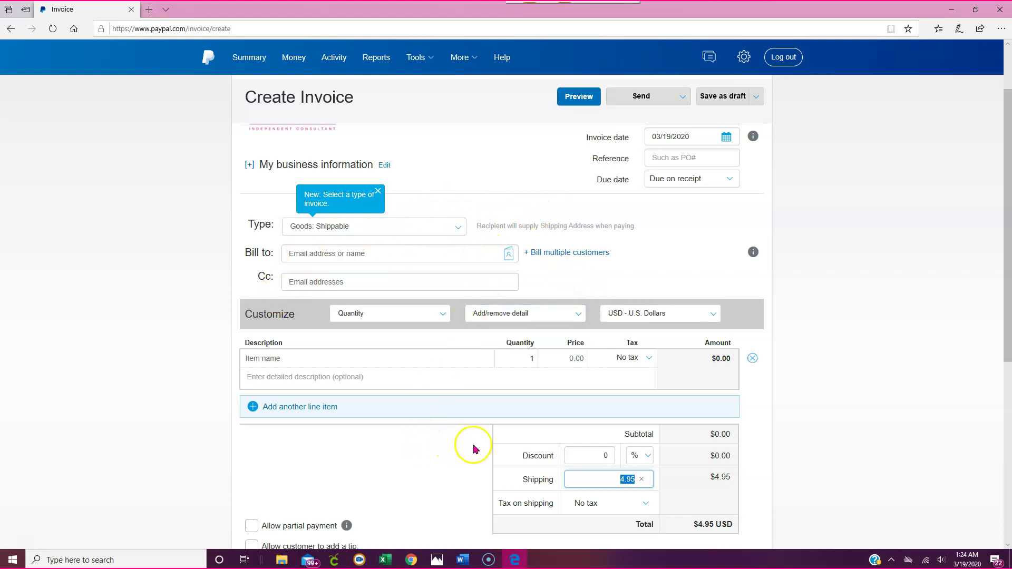
scroll(446, 181, up, 2)
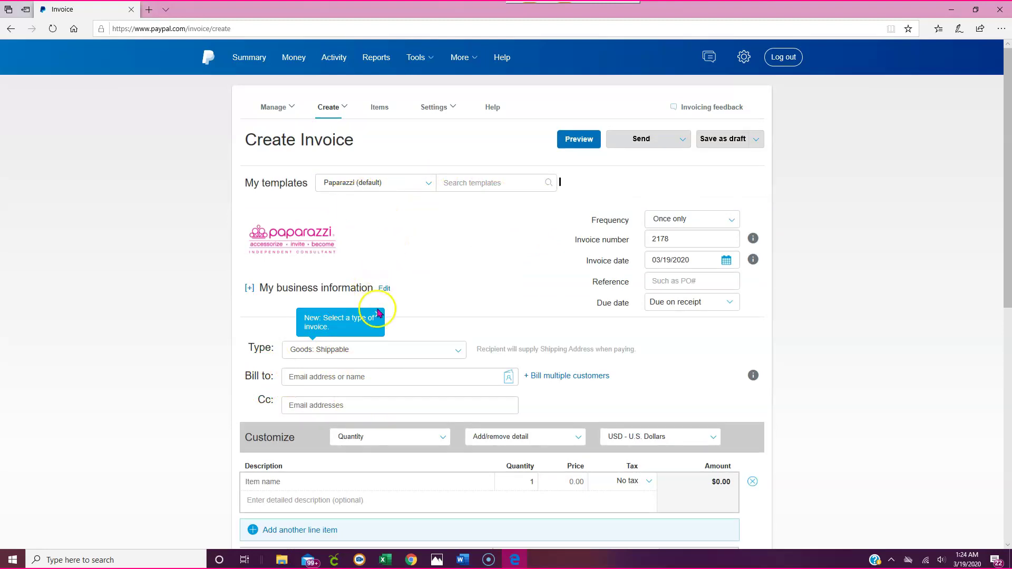
scroll(543, 253, down, 8)
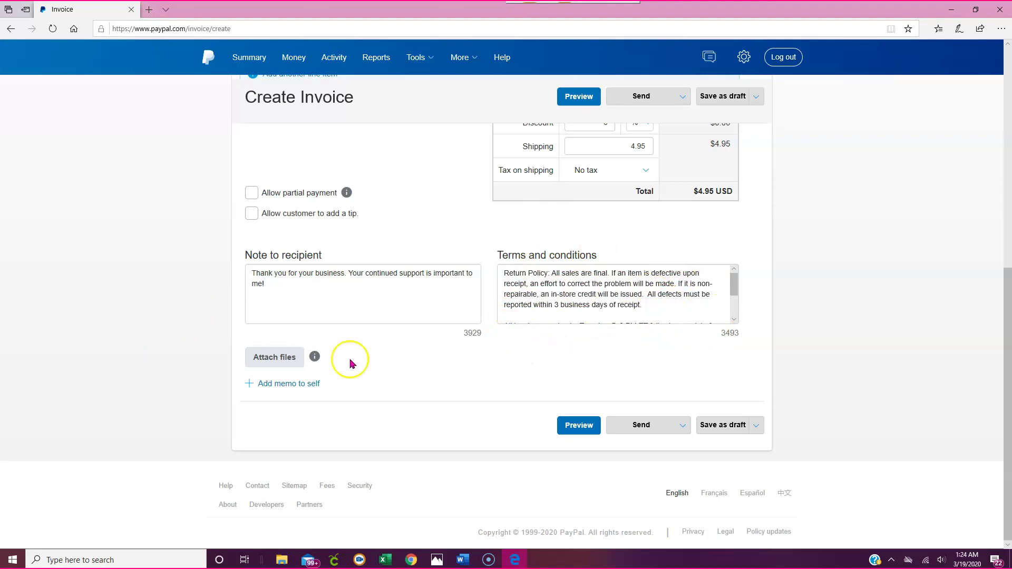
scroll(524, 232, up, 10)
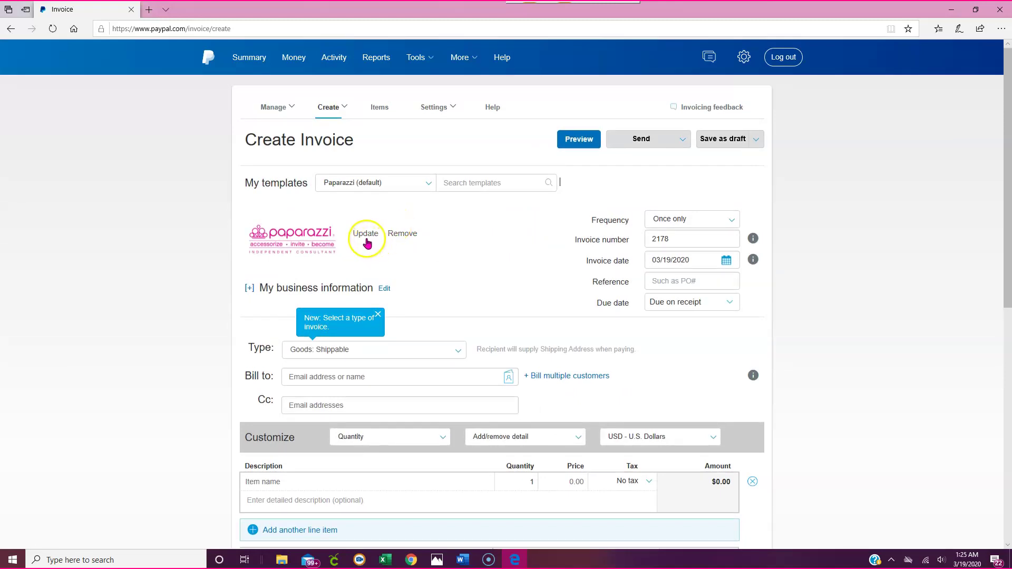
scroll(379, 237, down, 4)
scroll(258, 285, up, 2)
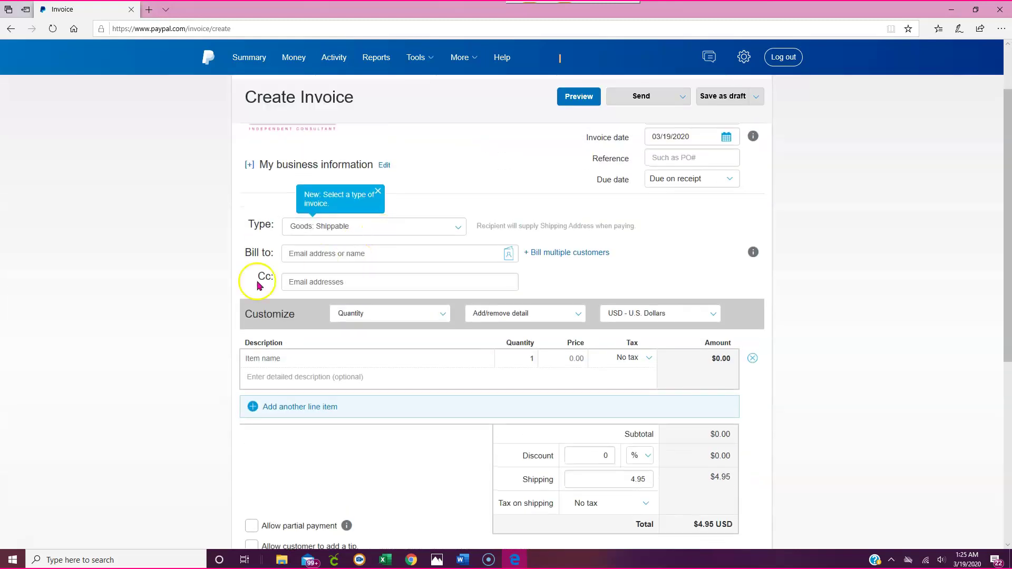
click(337, 254)
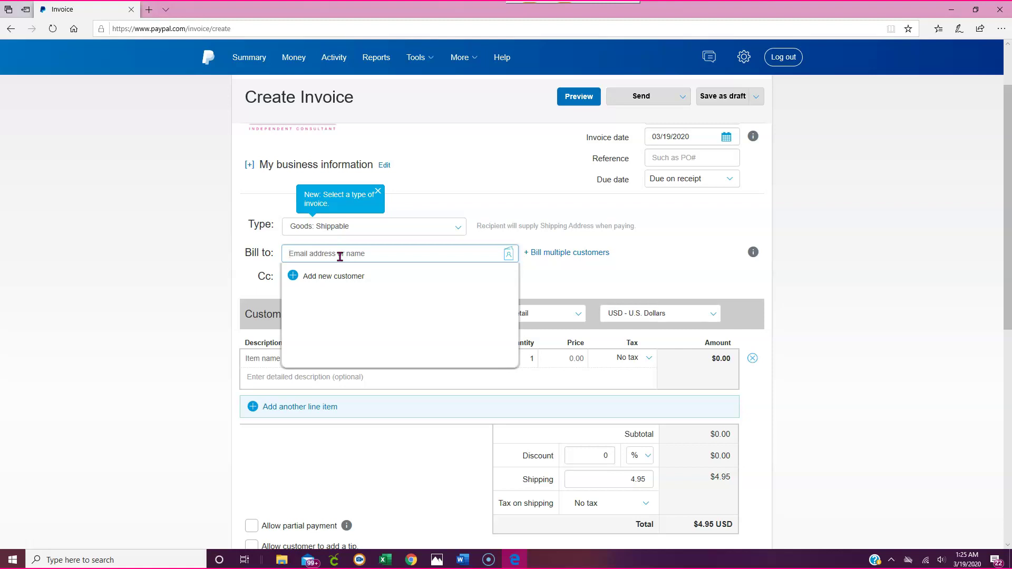
- Load postable.com in a new browser tab
click(149, 9)
text(p)
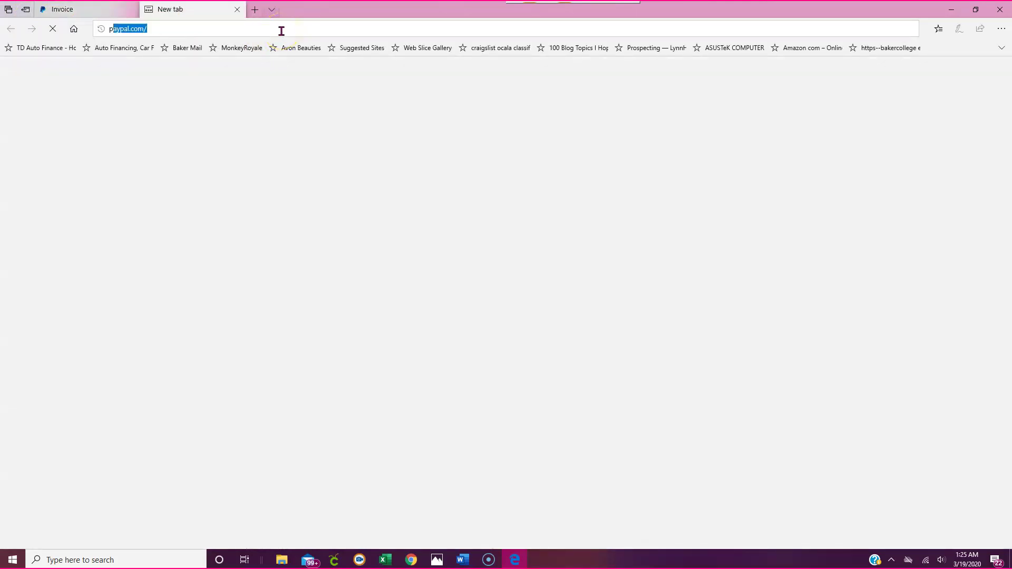
text(ostable.com)
key(Return)
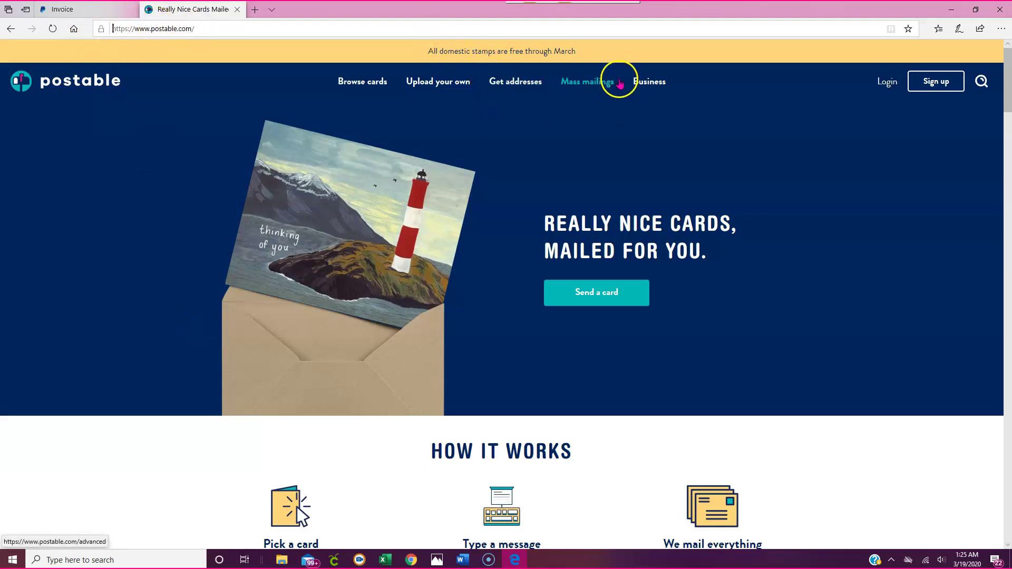
- Sign in to Postable with the account e-mail and password, letting the browser save it
click(887, 85)
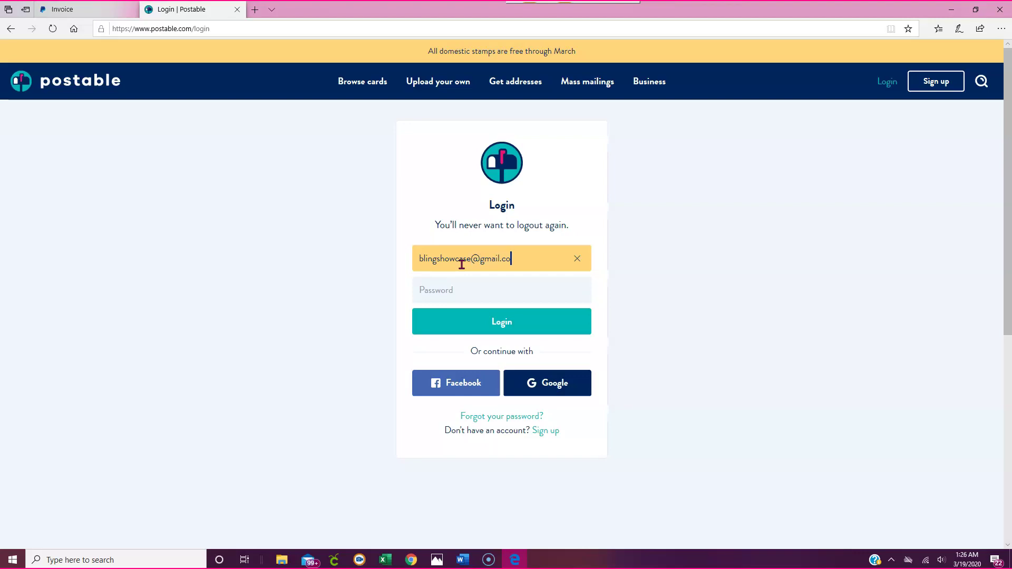
text(m)
key(Tab)
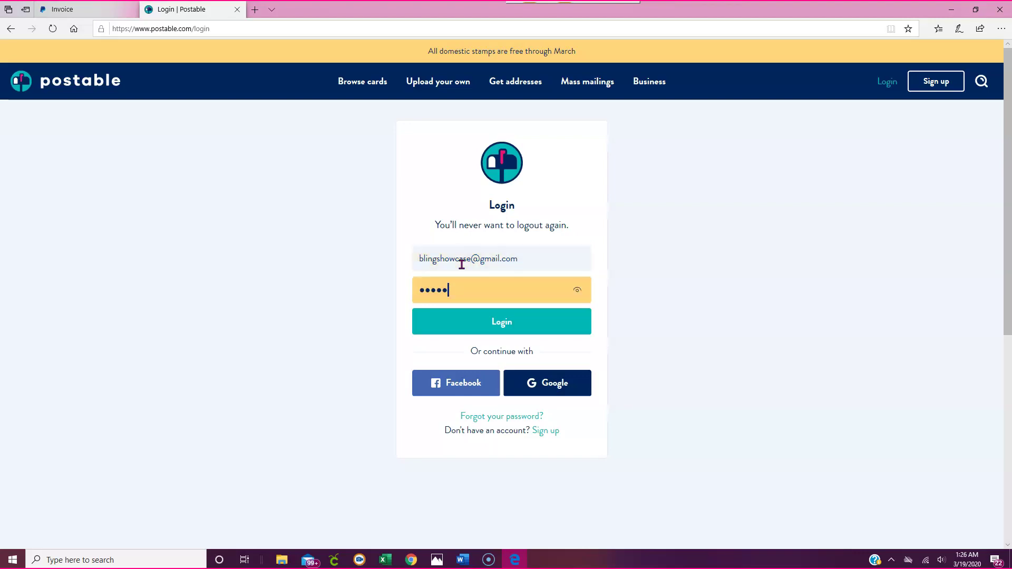
key(Return)
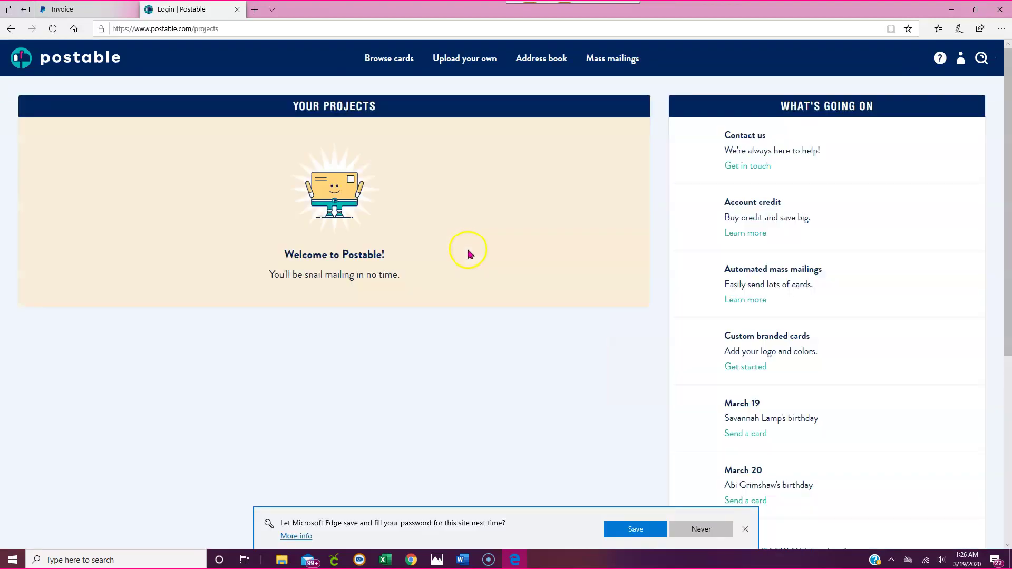
click(645, 530)
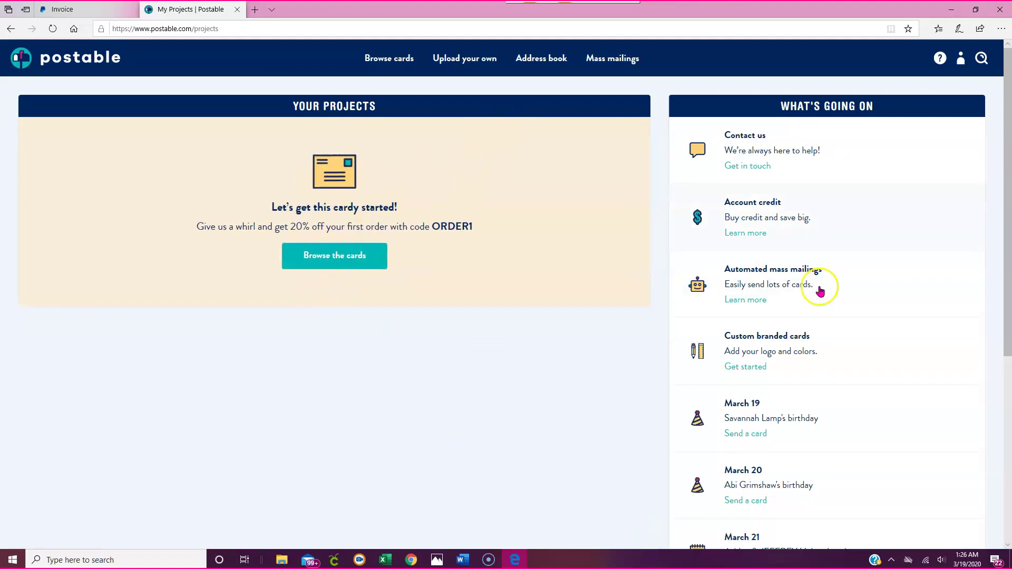
- Show the Postable address book, jumped to contacts under K
mouse_move(389, 58)
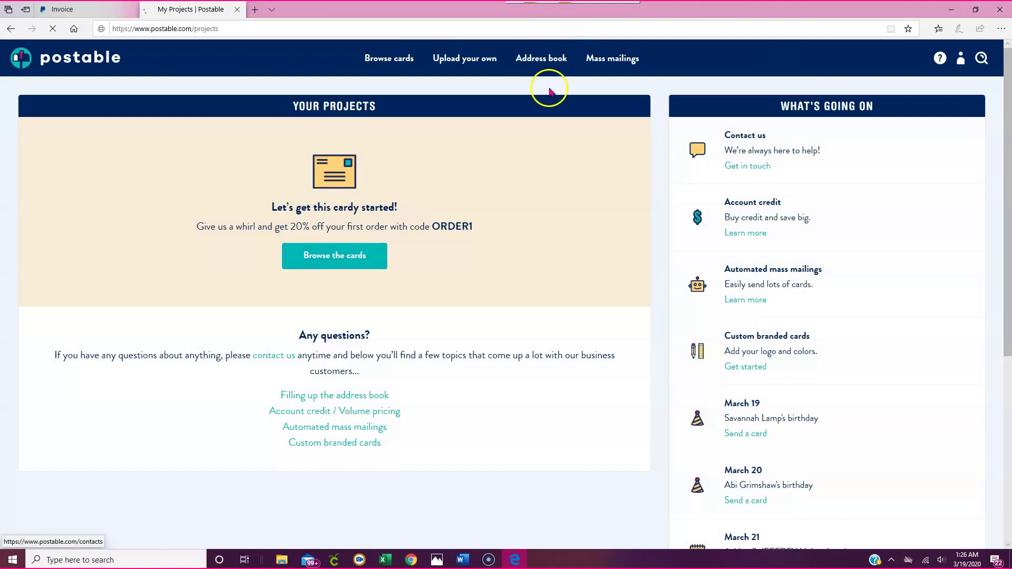
click(548, 60)
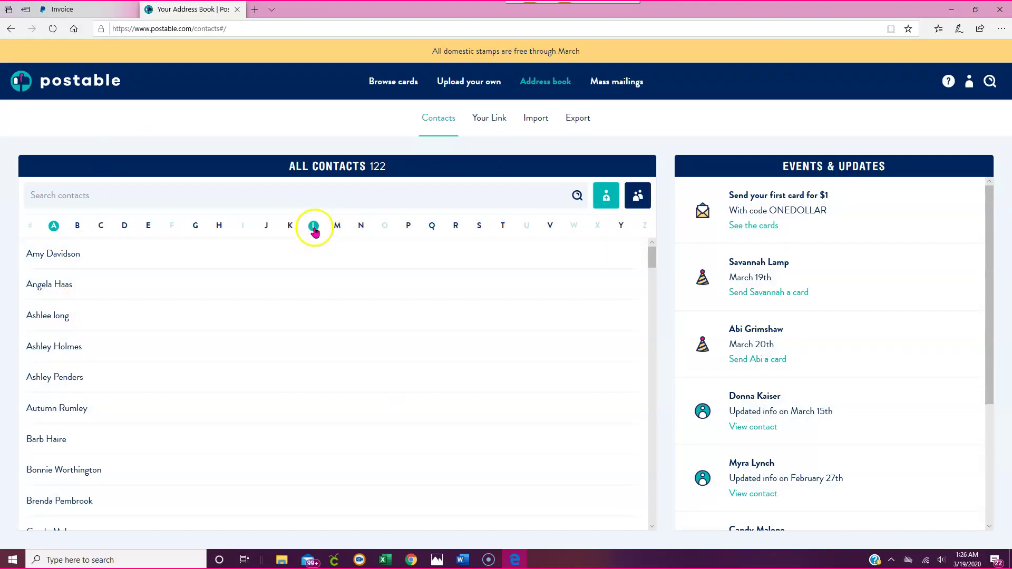
click(291, 226)
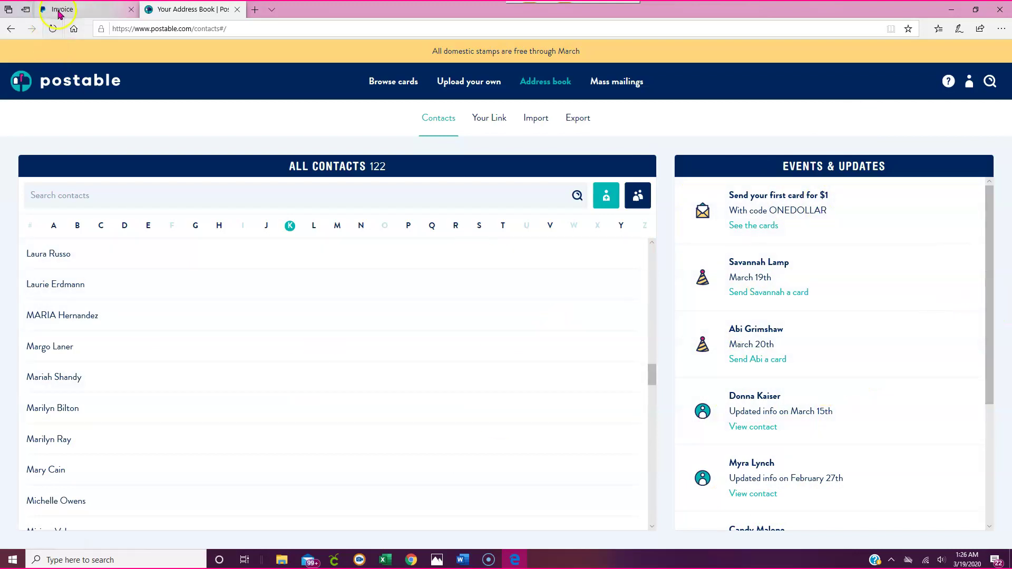
- Back on the invoice, pick the existing customer's e-mail in Bill to and edit their details
click(74, 15)
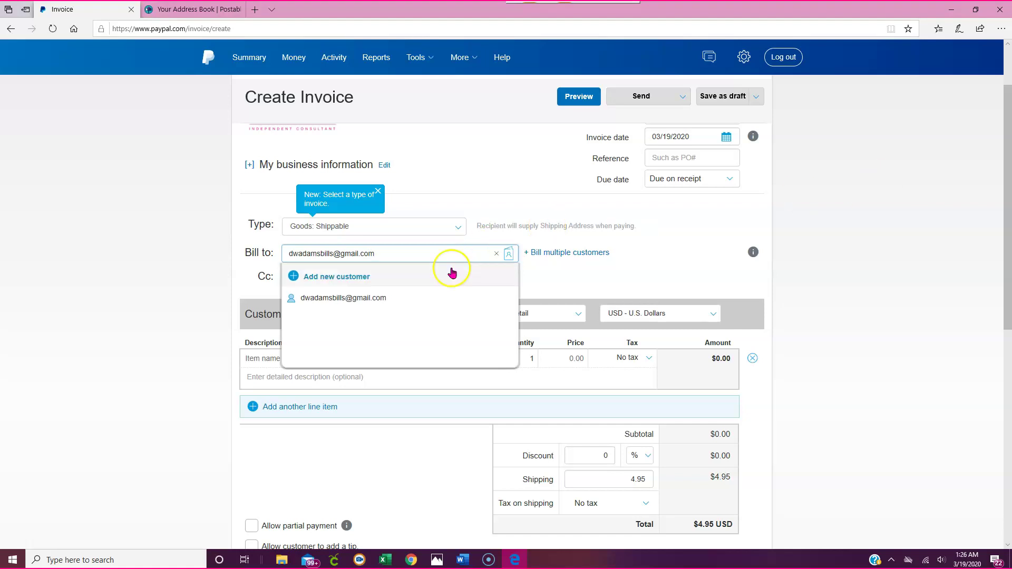
click(385, 300)
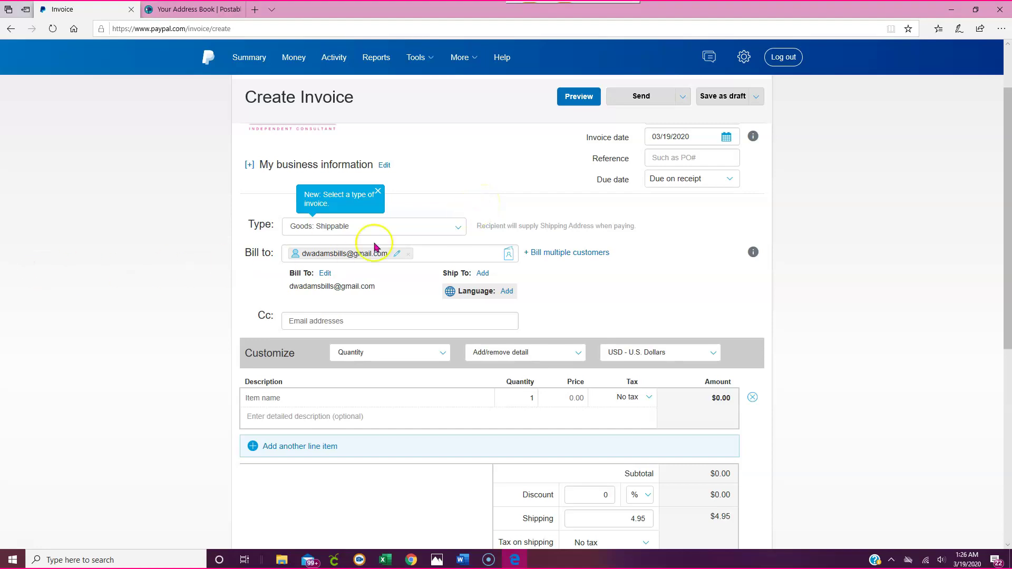
click(323, 274)
- Enter the customer's first and last name as recipient information and save it
click(391, 160)
key(Tab)
key(Tab)
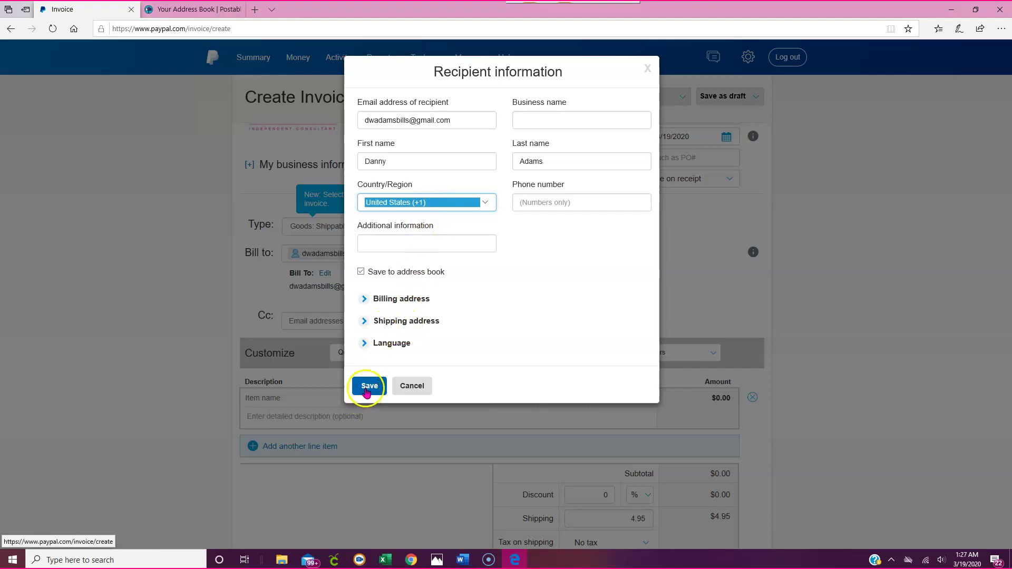
click(368, 387)
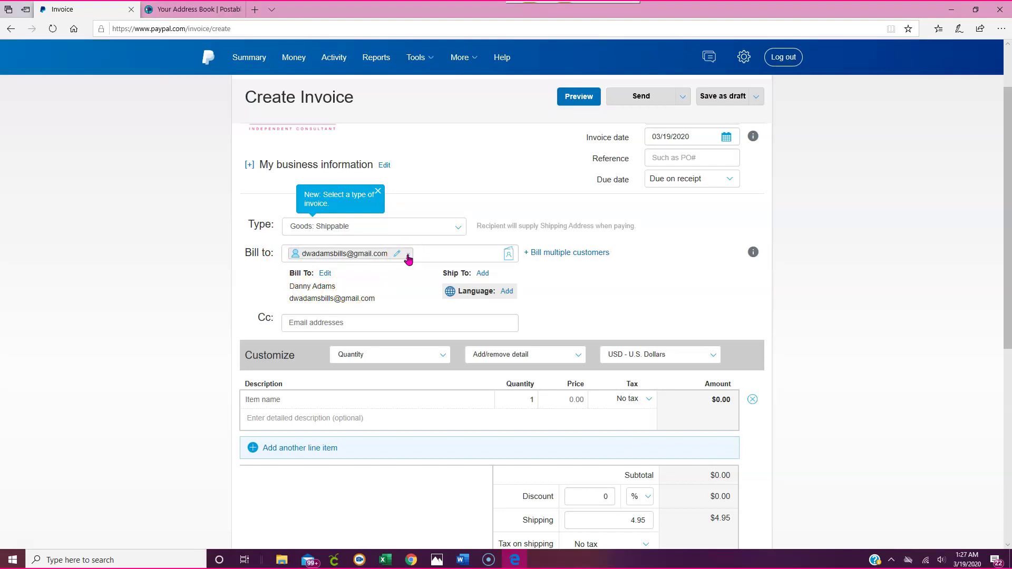
click(409, 255)
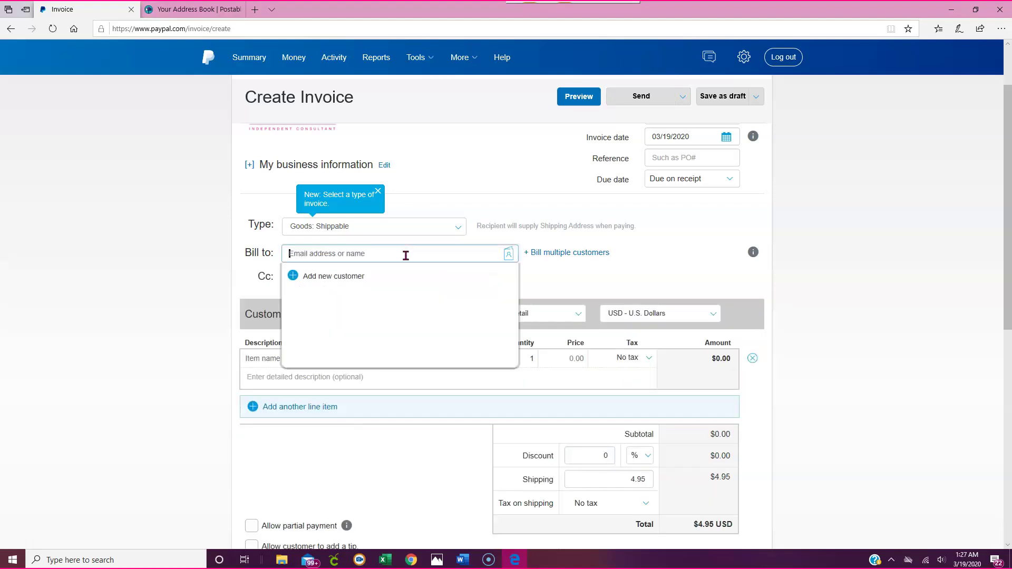
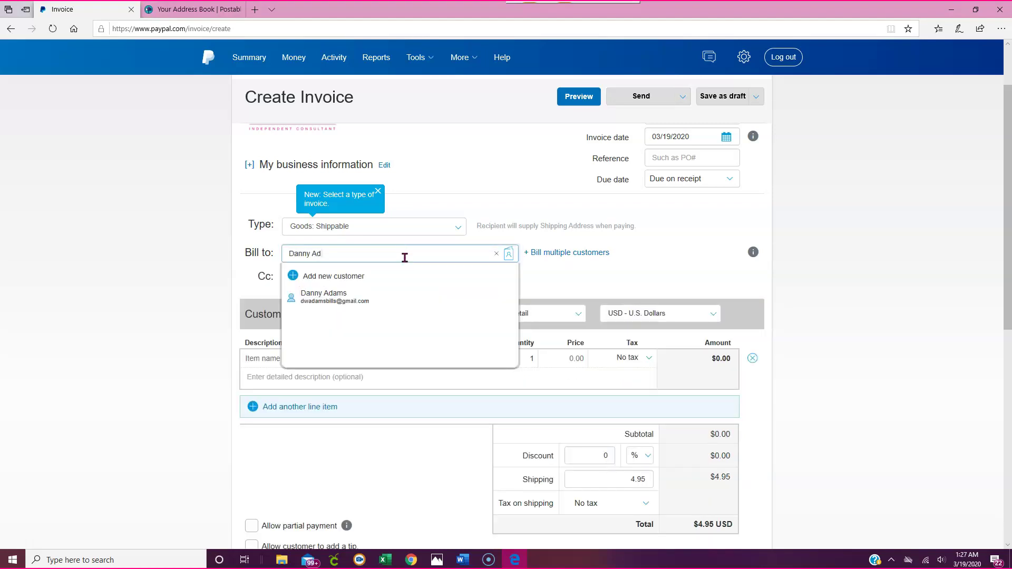
click(358, 305)
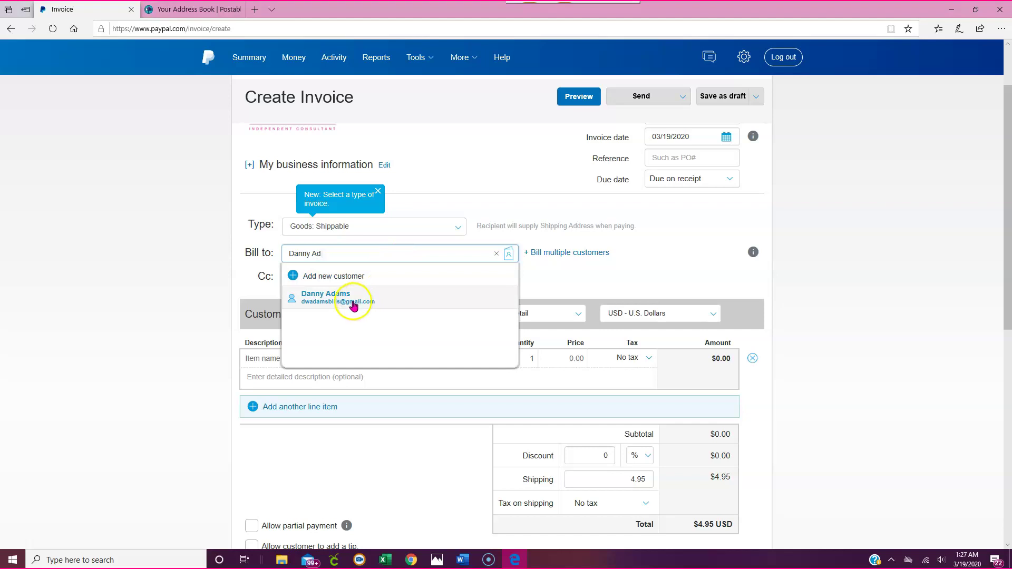
click(336, 303)
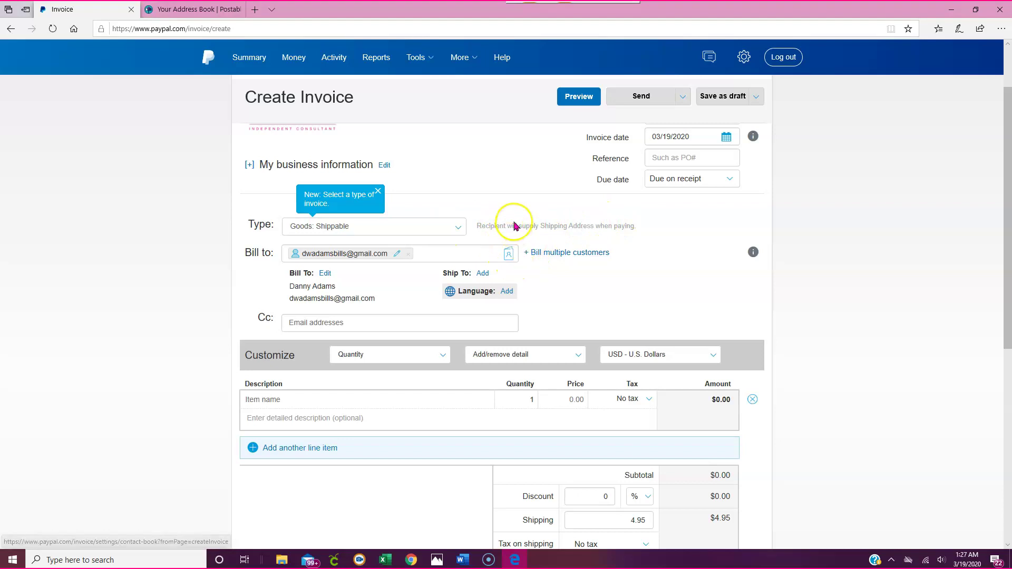
- Turn on billing multiple customers and add the second customer's e-mail from suggestions
click(569, 254)
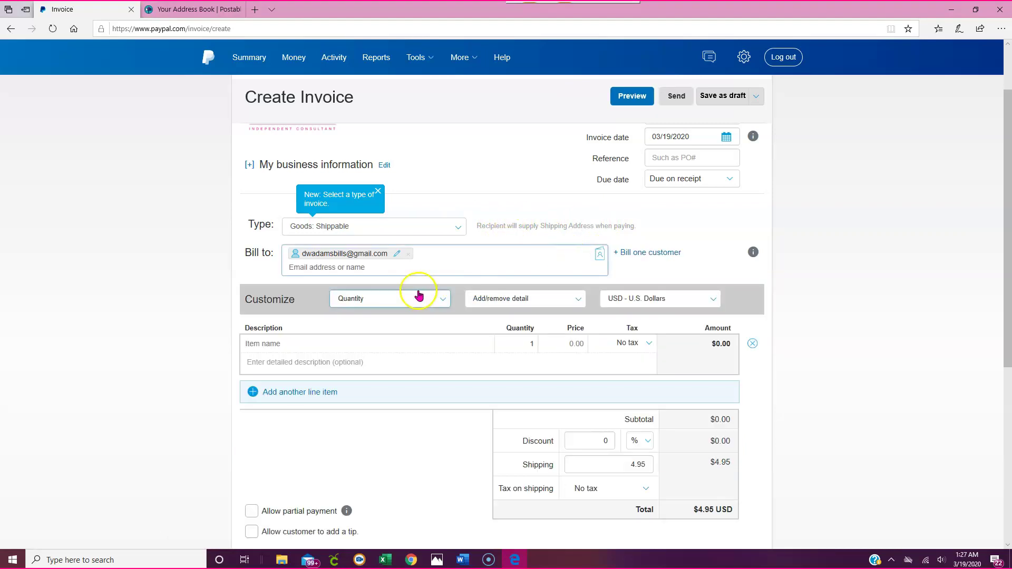
click(380, 270)
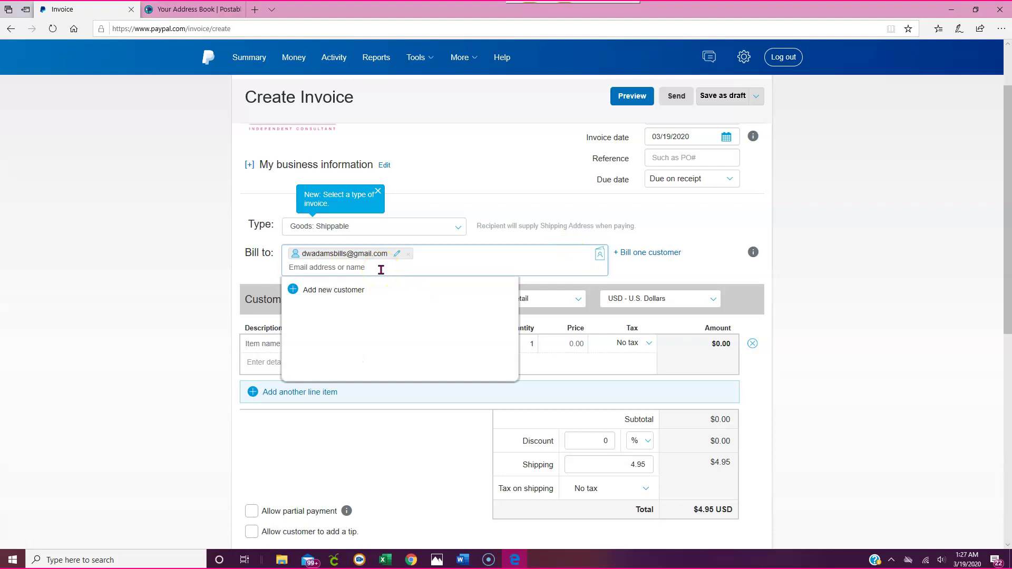
key(BackSpace)
key(BackSpace)
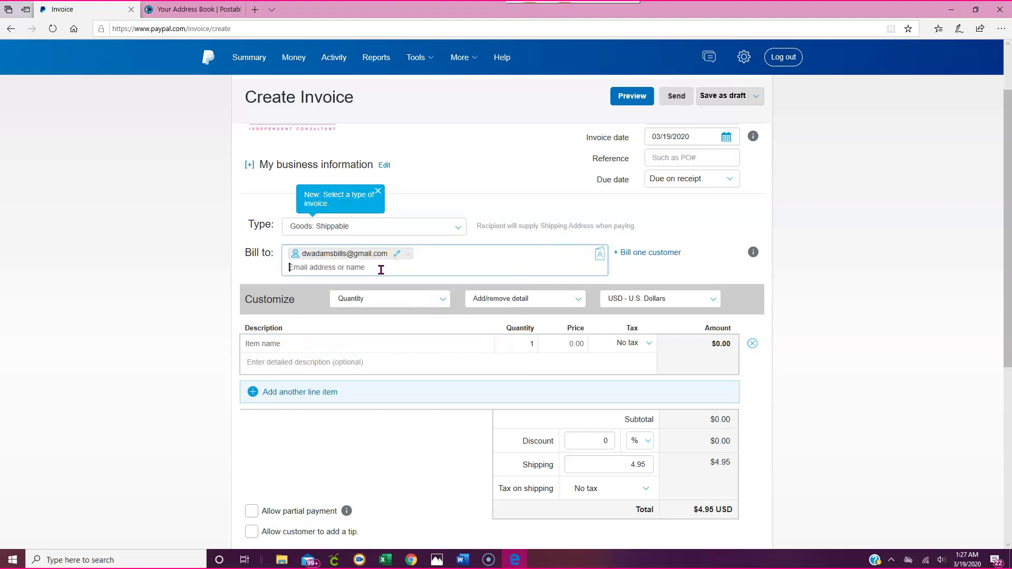
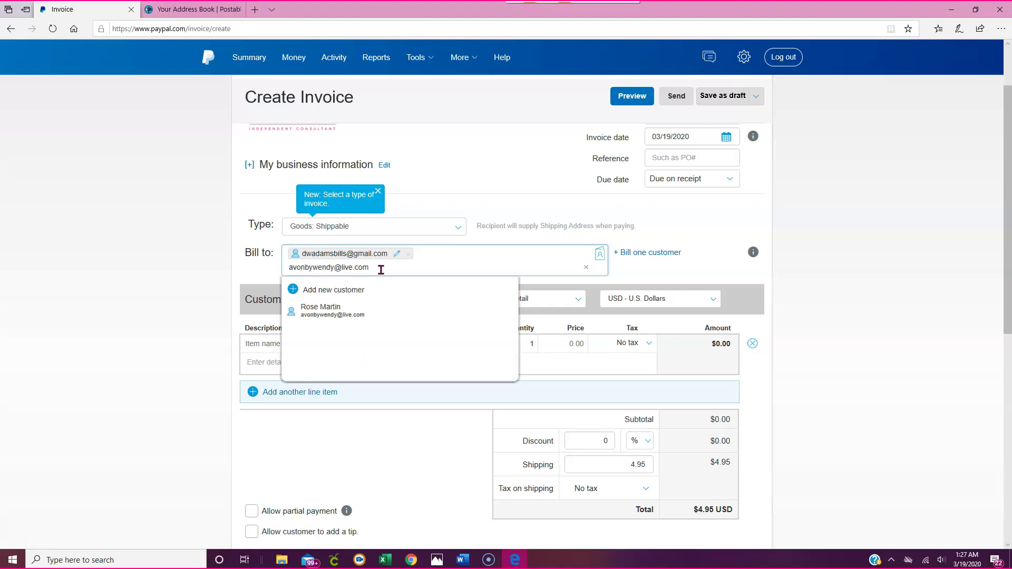
click(318, 315)
click(483, 263)
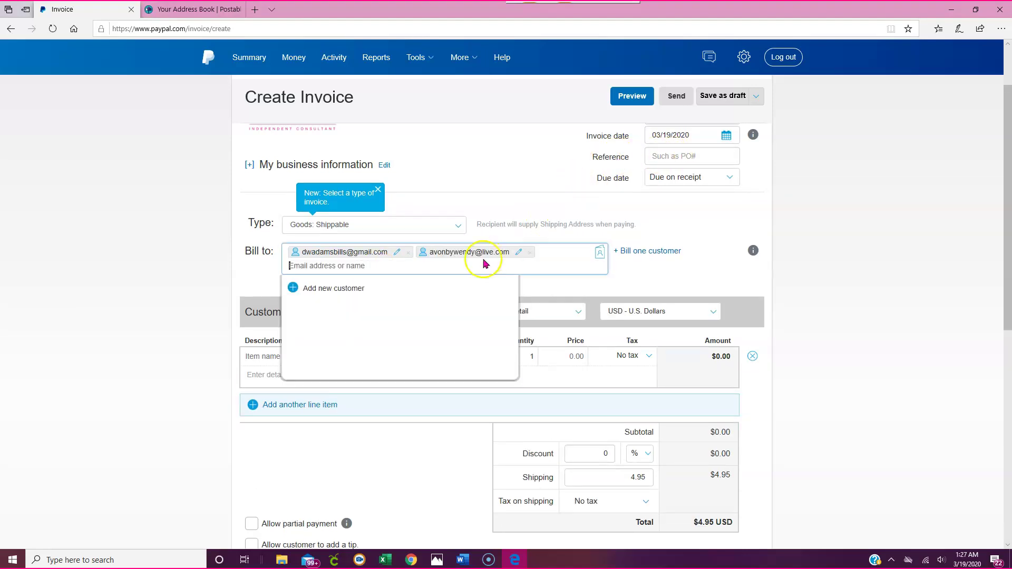
click(700, 275)
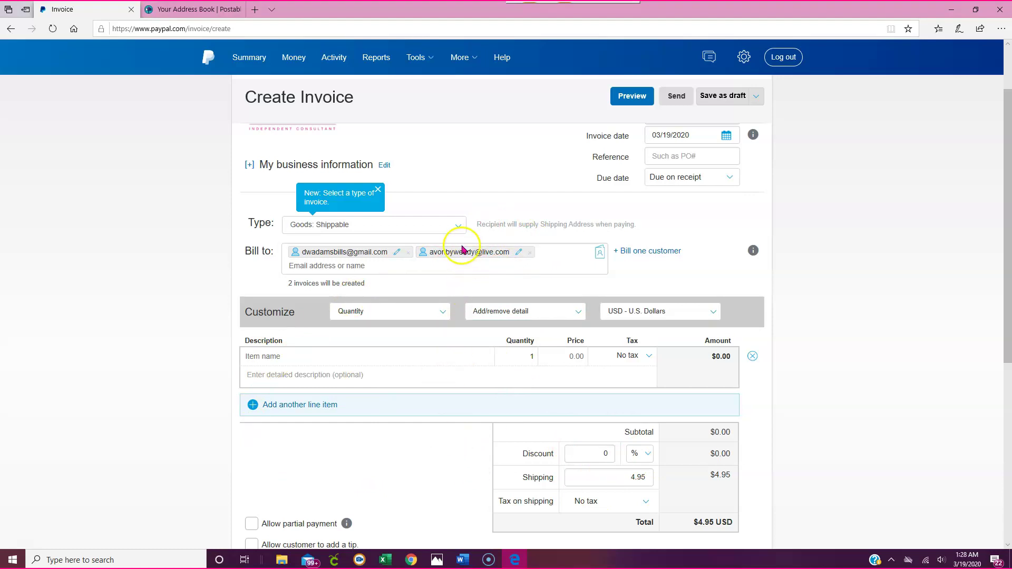
scroll(664, 200, up, 3)
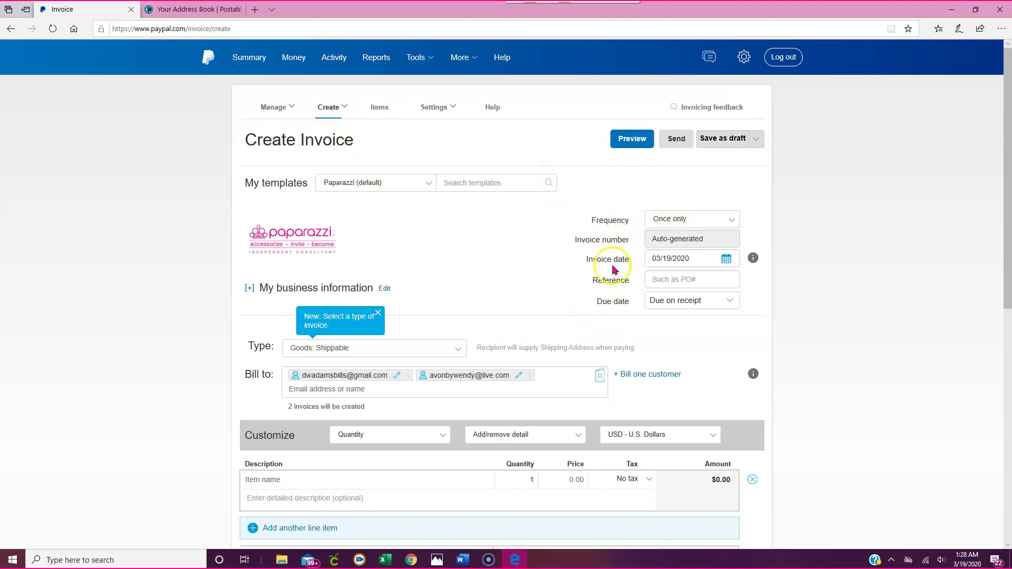
scroll(563, 309, down, 4)
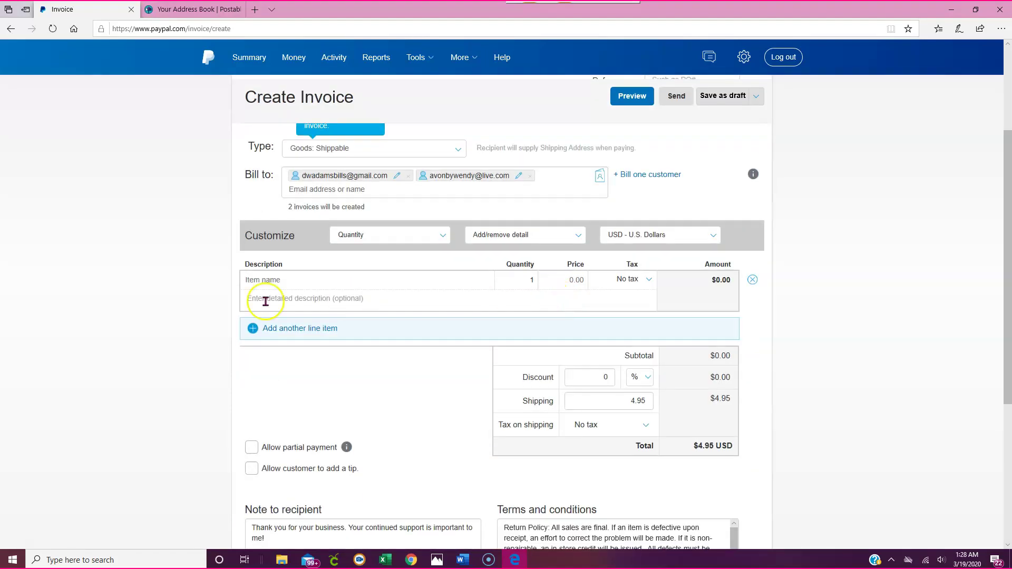
click(248, 299)
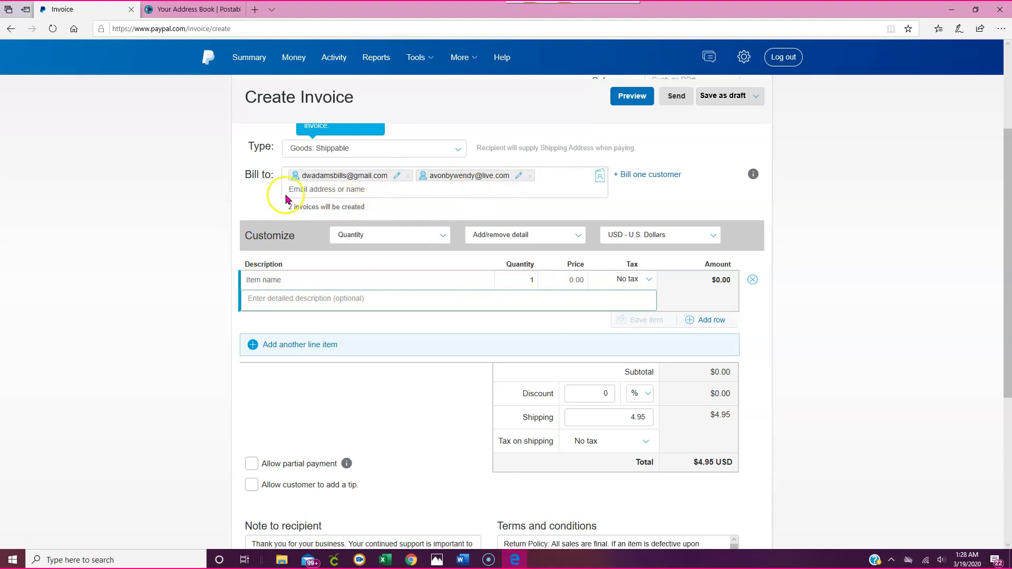
- Fill the first invoice line with the saved Paparazzi Jewelry item
click(275, 280)
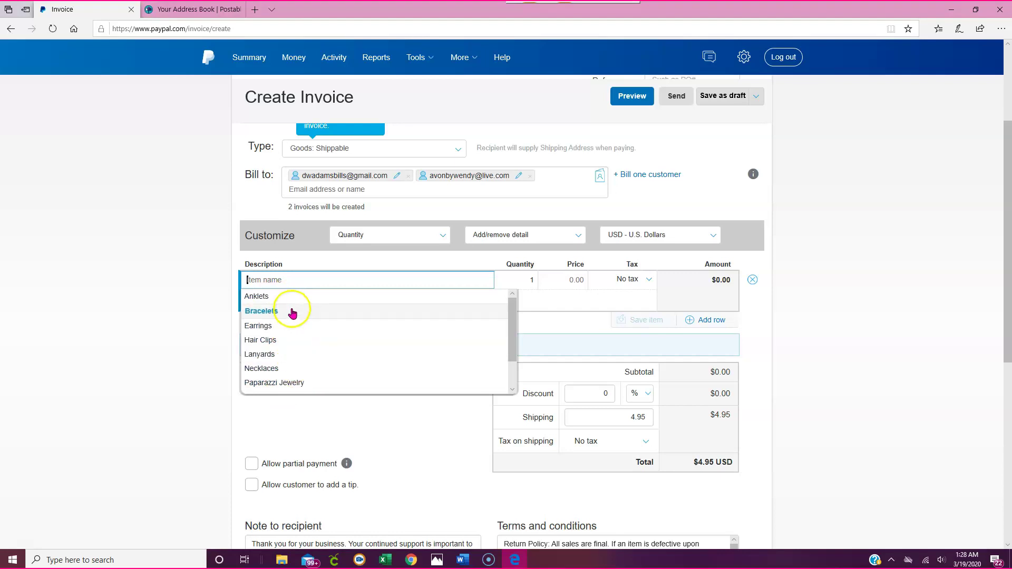
scroll(295, 324, down, 1)
scroll(294, 337, down, 1)
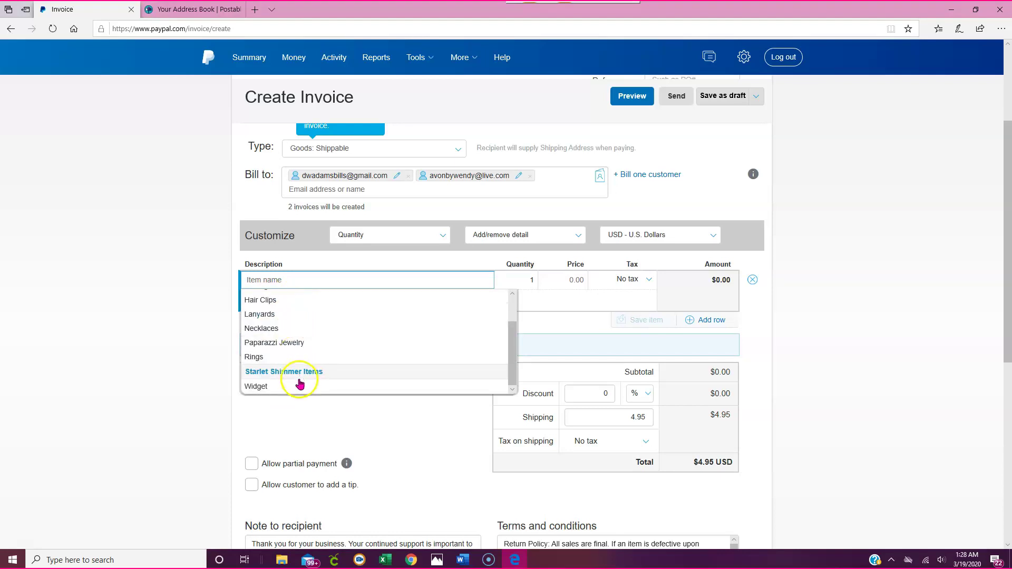
scroll(298, 321, up, 1)
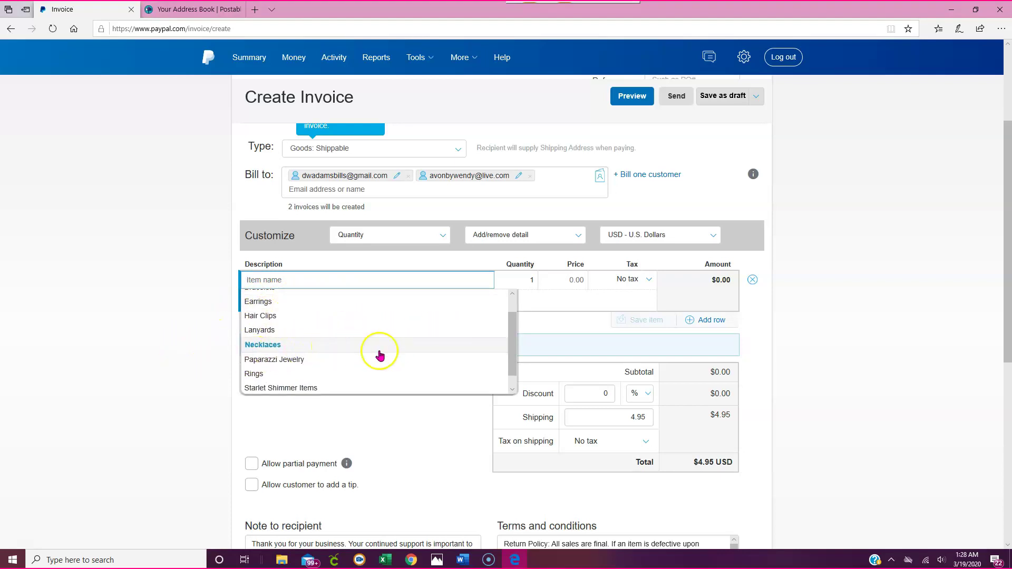
scroll(408, 343, down, 6)
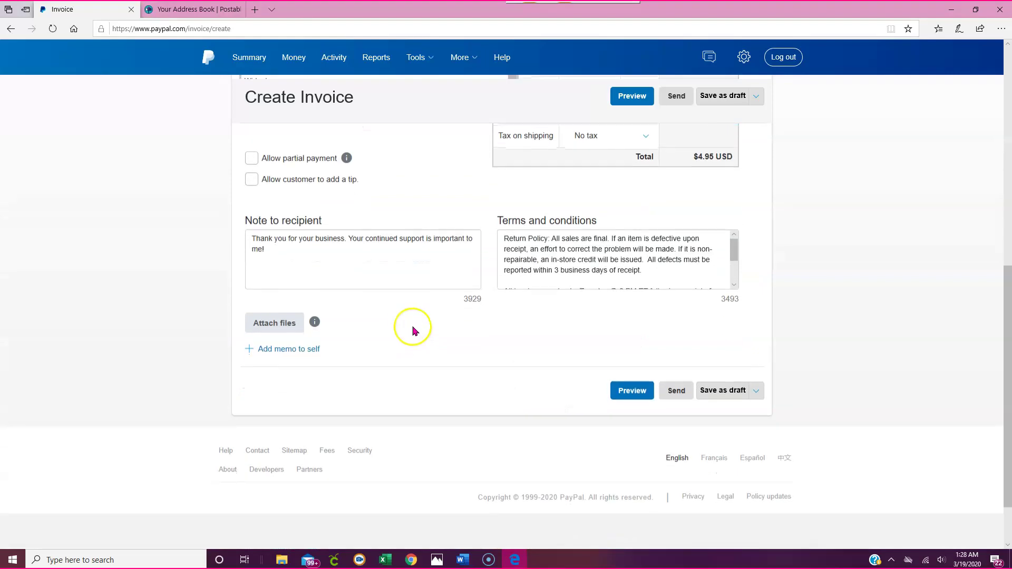
scroll(402, 311, up, 5)
scroll(402, 280, up, 2)
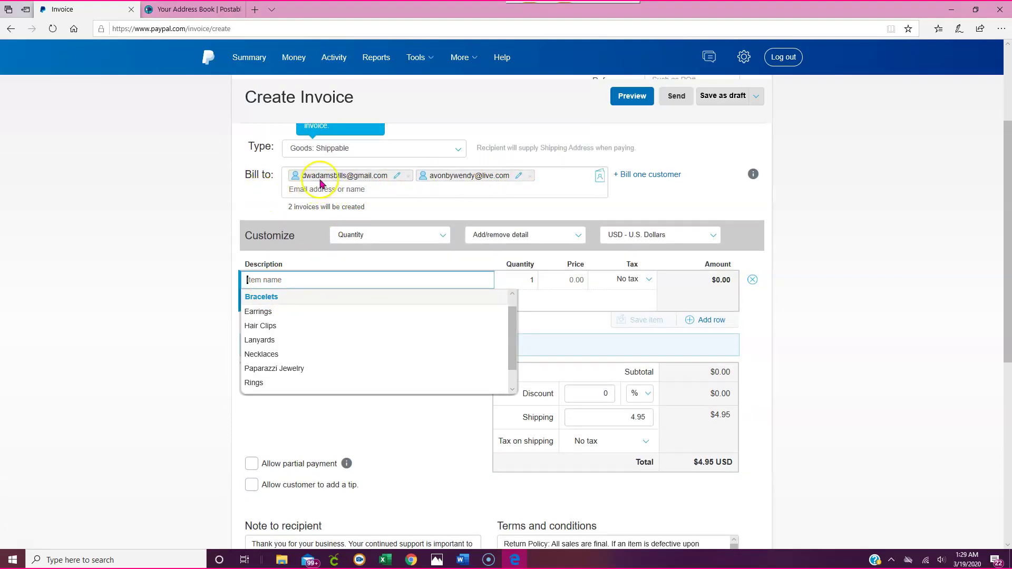
click(279, 368)
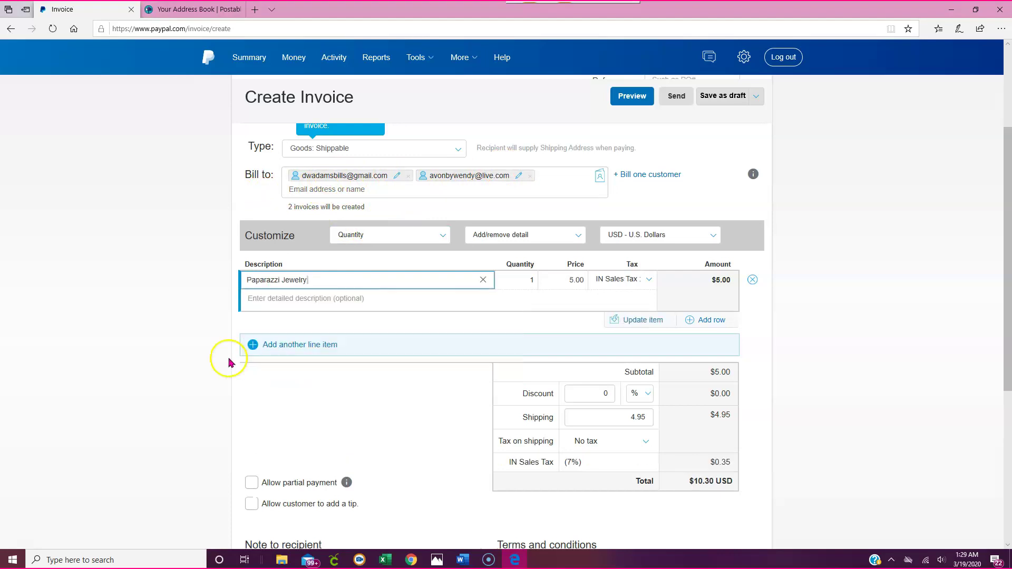
- Set the Paparazzi Jewelry quantity to 5 at 5.00 each and review the totals
click(533, 281)
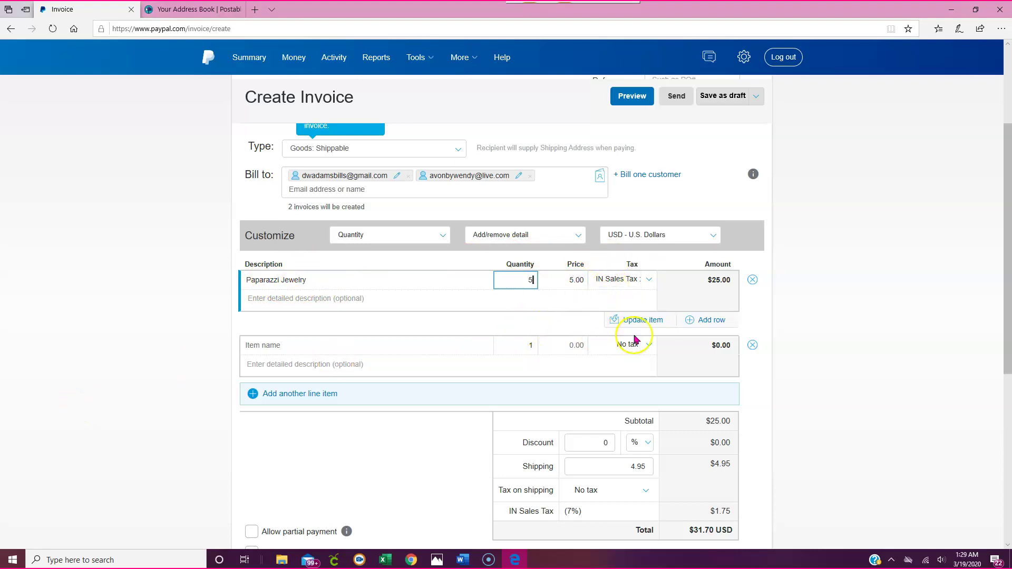
key(Tab)
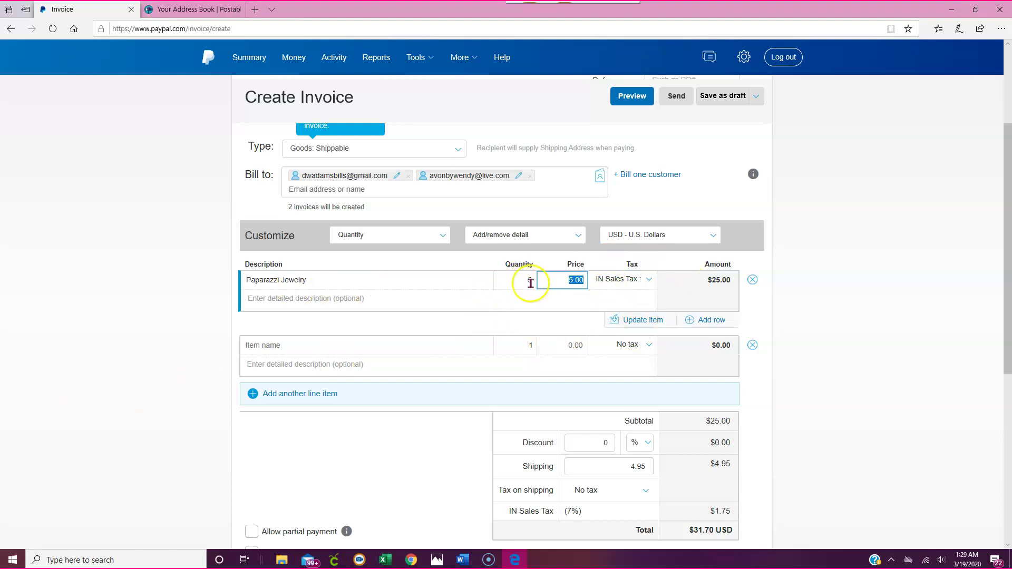
scroll(701, 295, down, 3)
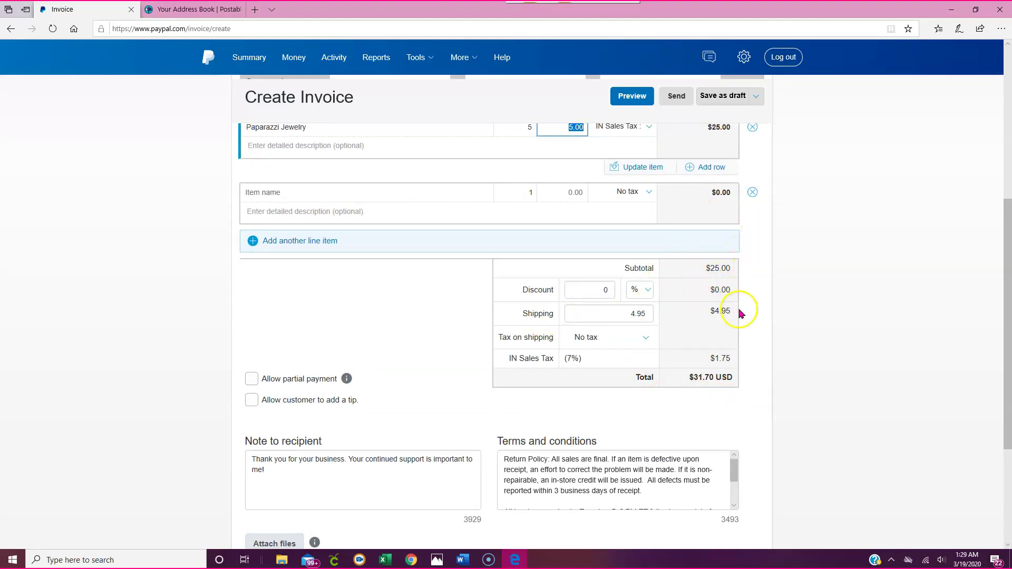
scroll(710, 293, up, 1)
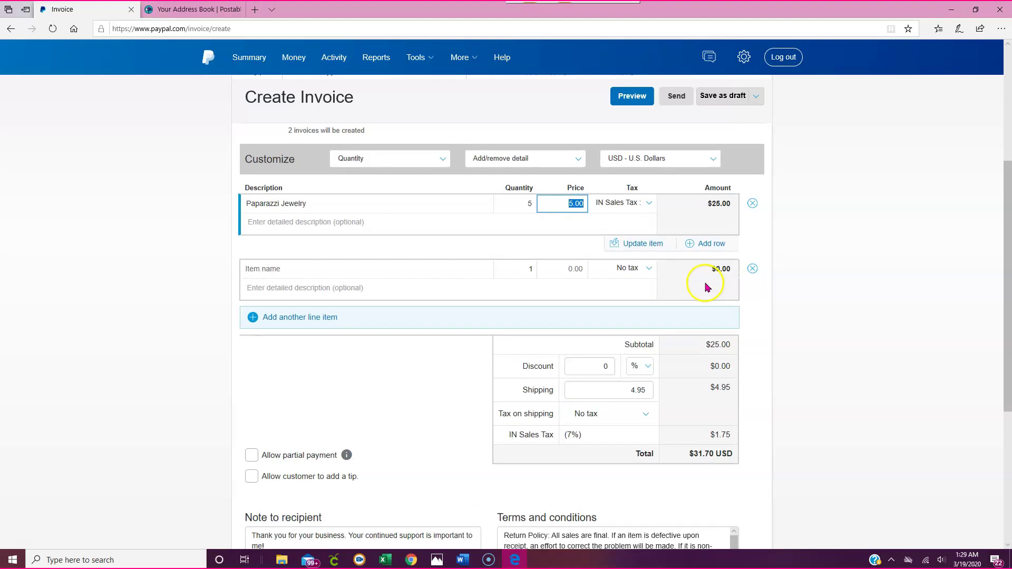
scroll(704, 289, down, 2)
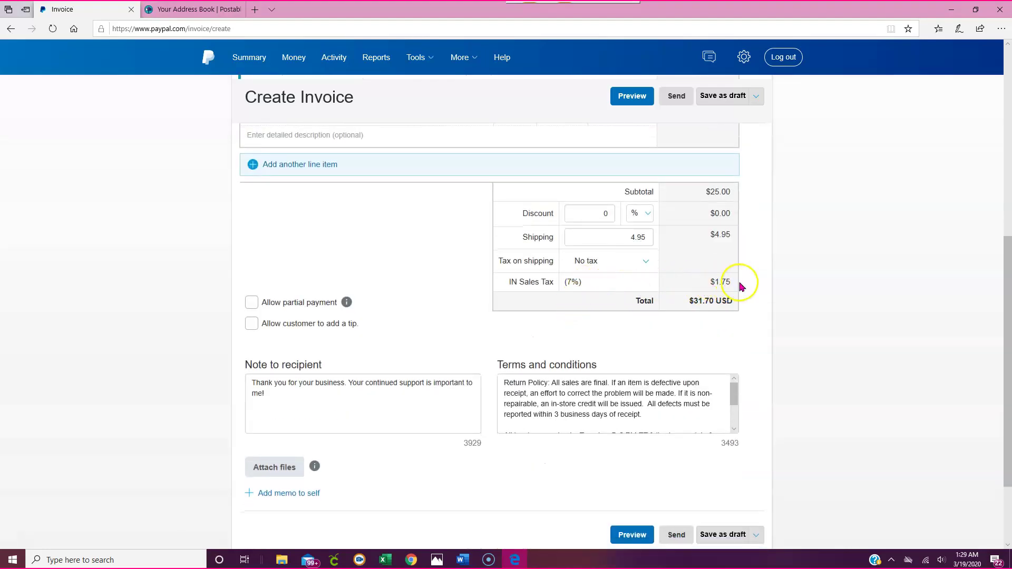
scroll(627, 277, up, 2)
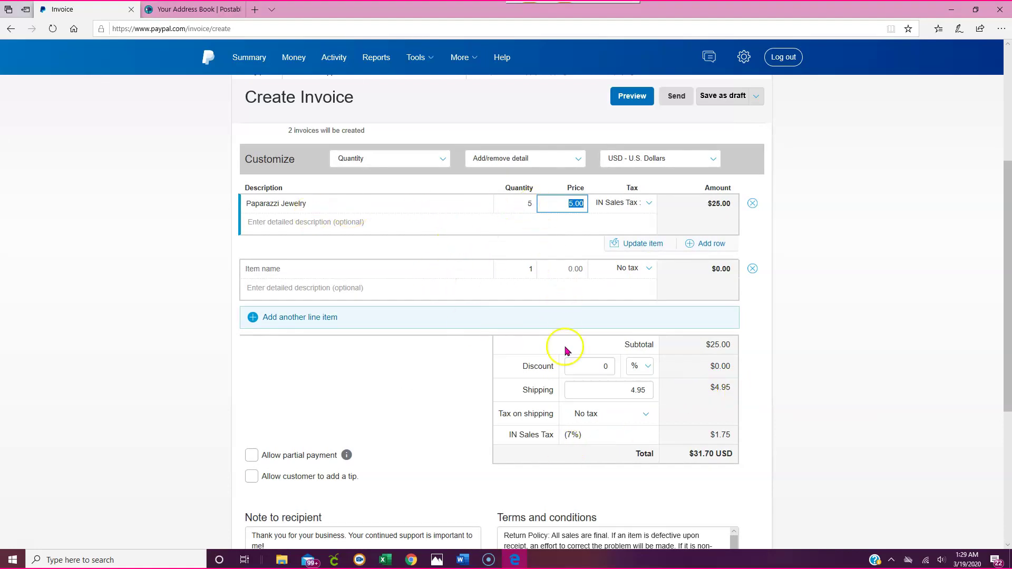
scroll(580, 353, down, 2)
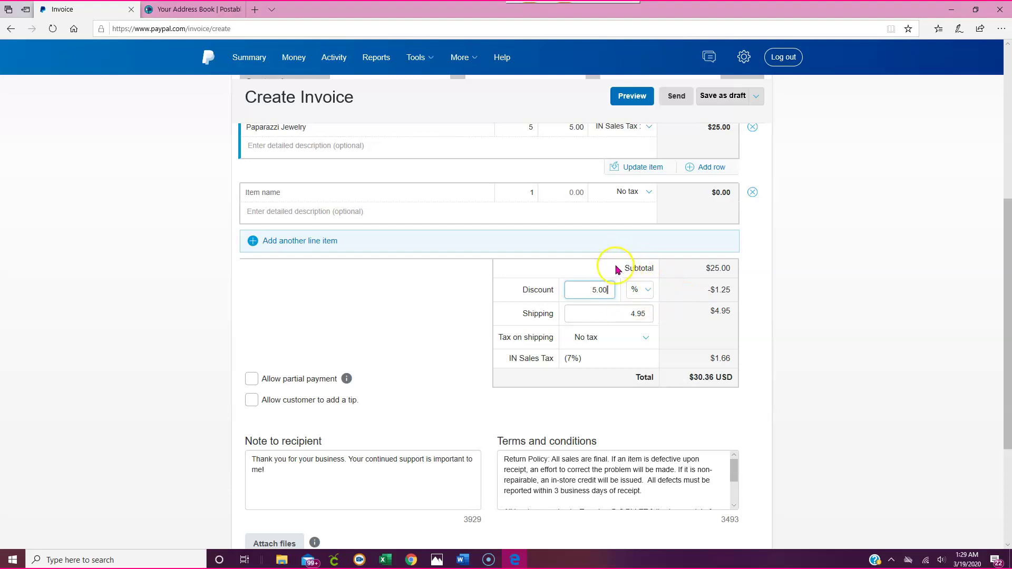
- Change the discount from 5% to a flat $5.00, dropping the total to $26.35 USD
click(644, 289)
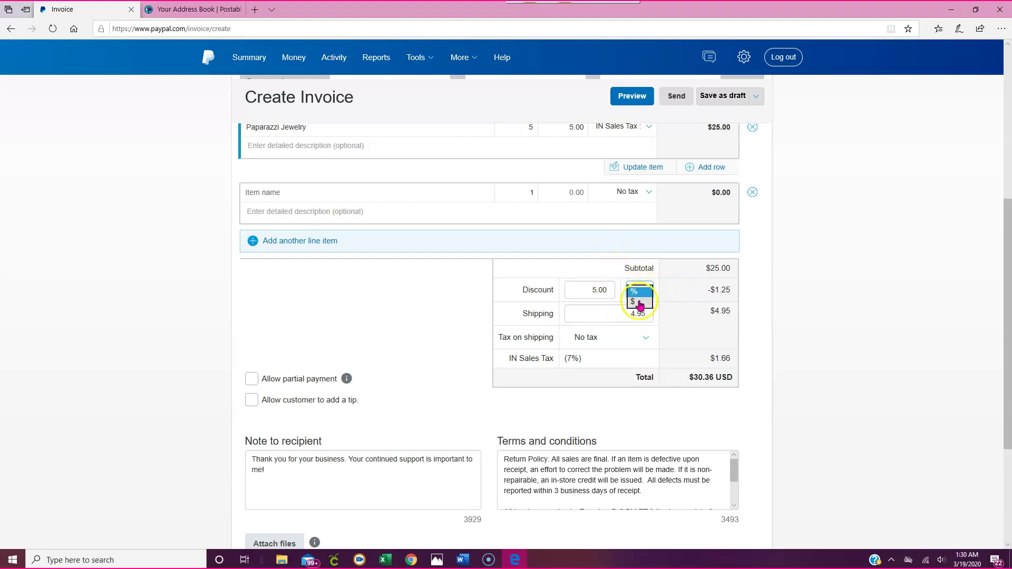
click(639, 303)
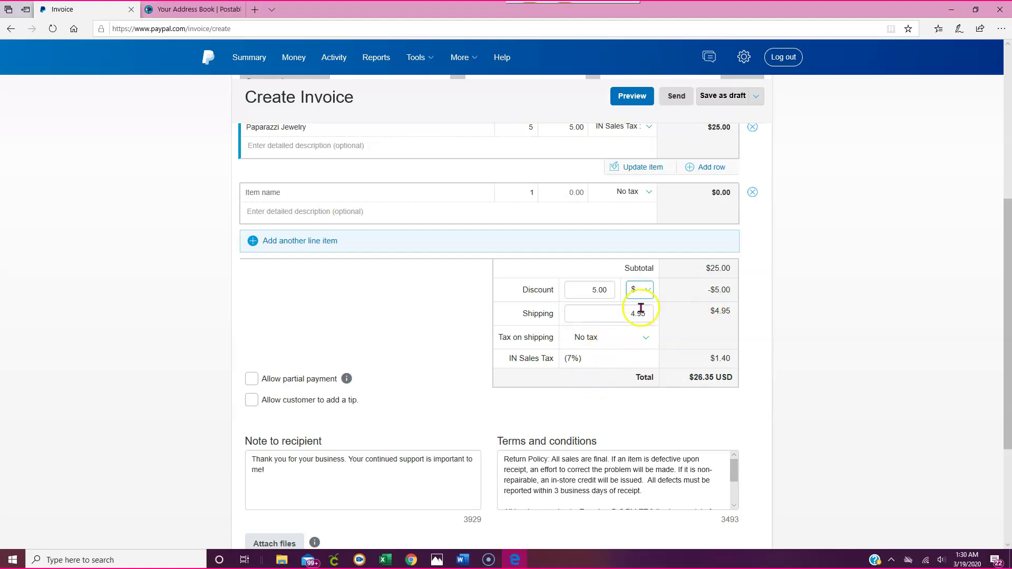
scroll(640, 308, down, 2)
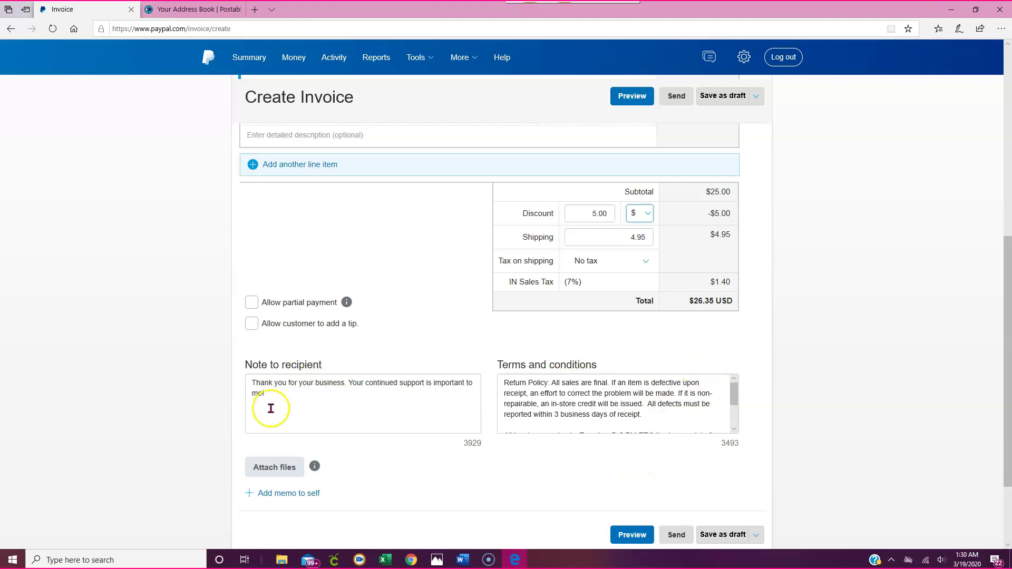
scroll(435, 346, up, 6)
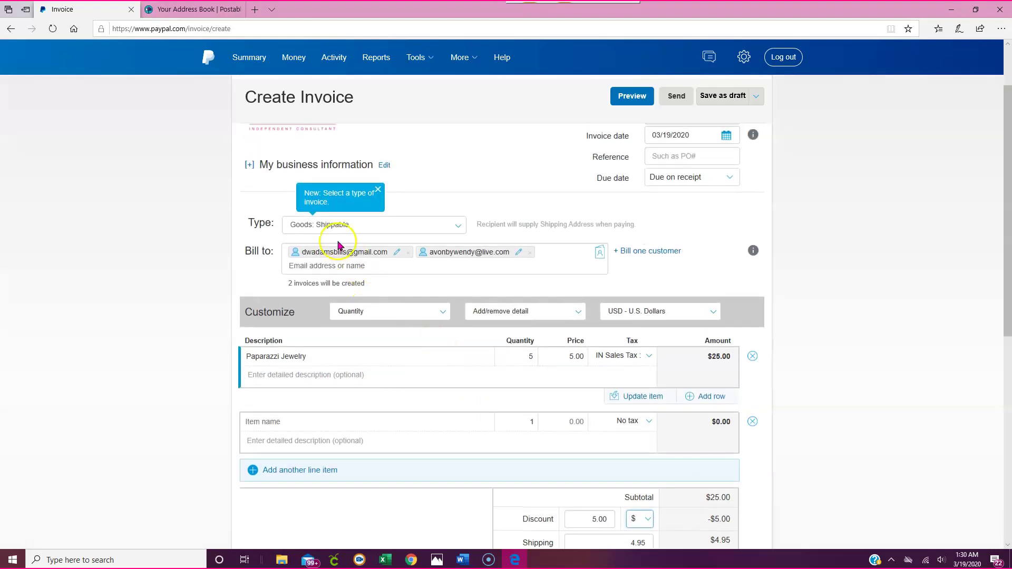
scroll(450, 381, down, 6)
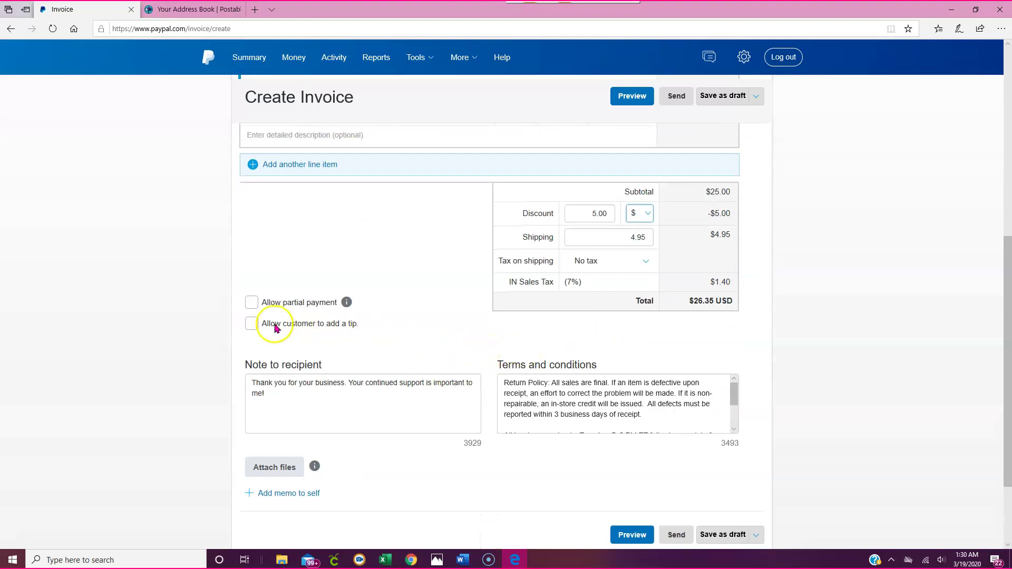
click(251, 303)
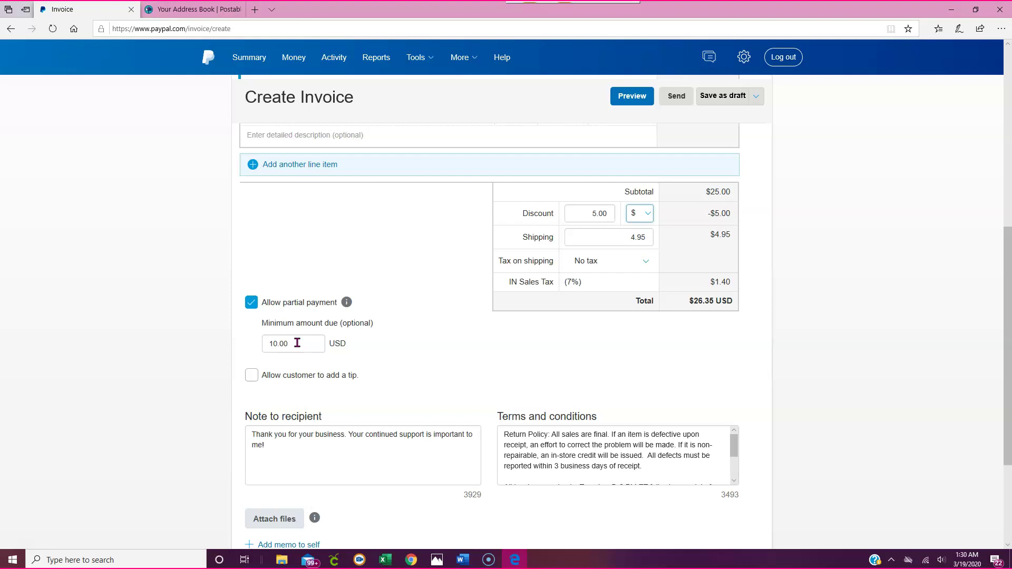
- Turn partial payment back off and open the file picker for invoice attachments
click(251, 303)
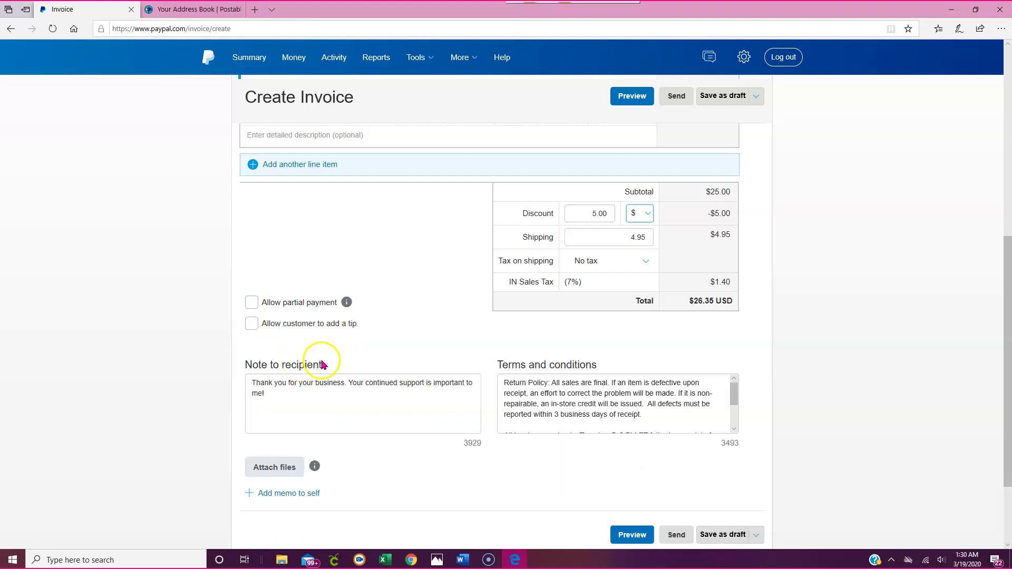
scroll(361, 289, down, 2)
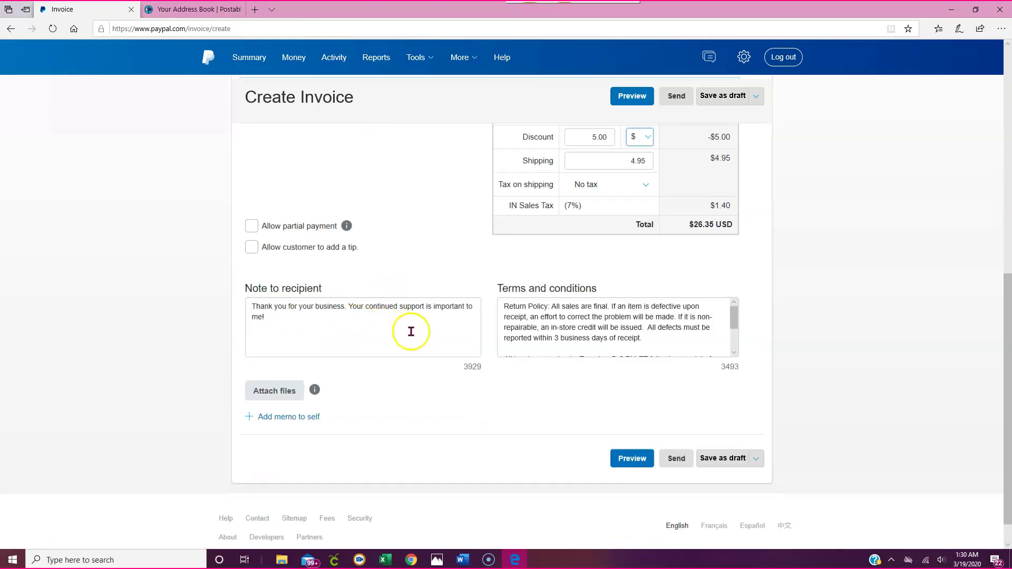
scroll(395, 274, down, 1)
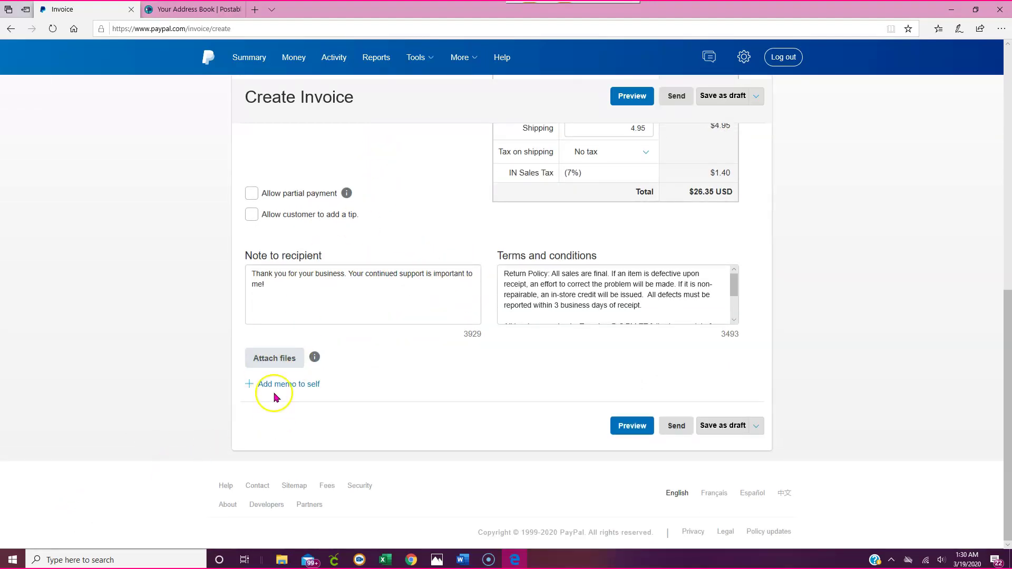
scroll(379, 231, up, 2)
scroll(358, 263, down, 2)
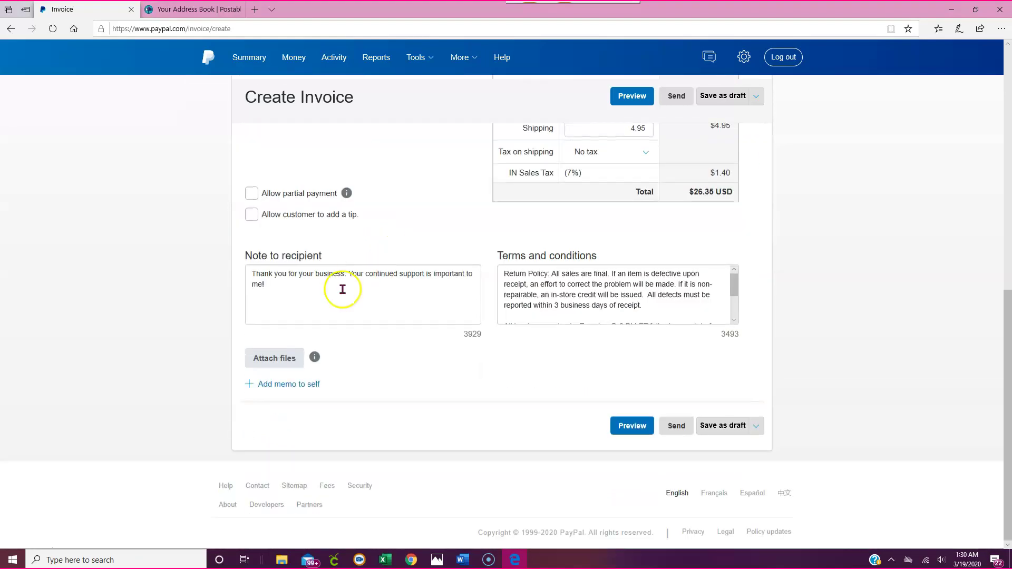
scroll(366, 323, up, 4)
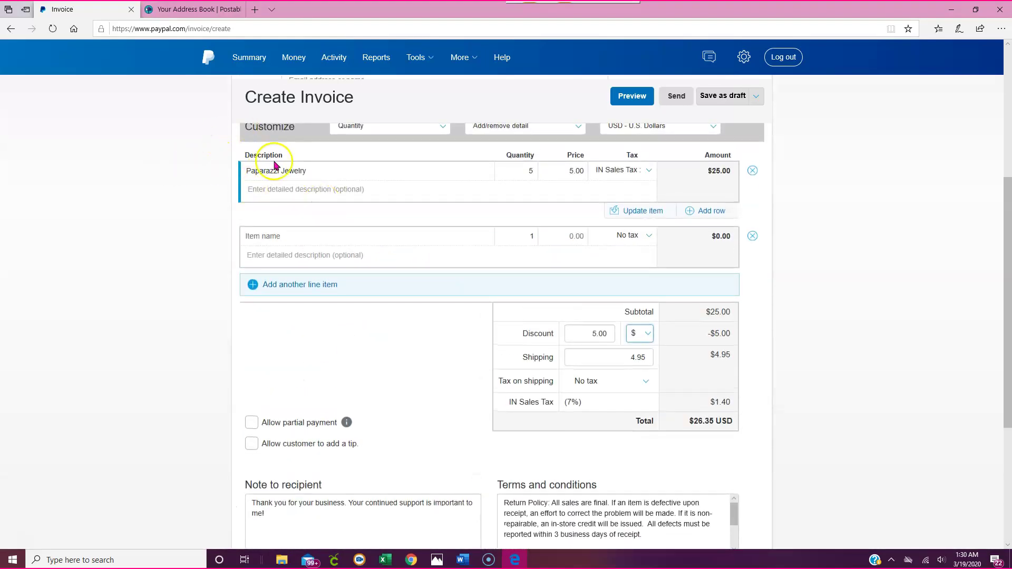
scroll(350, 399, down, 4)
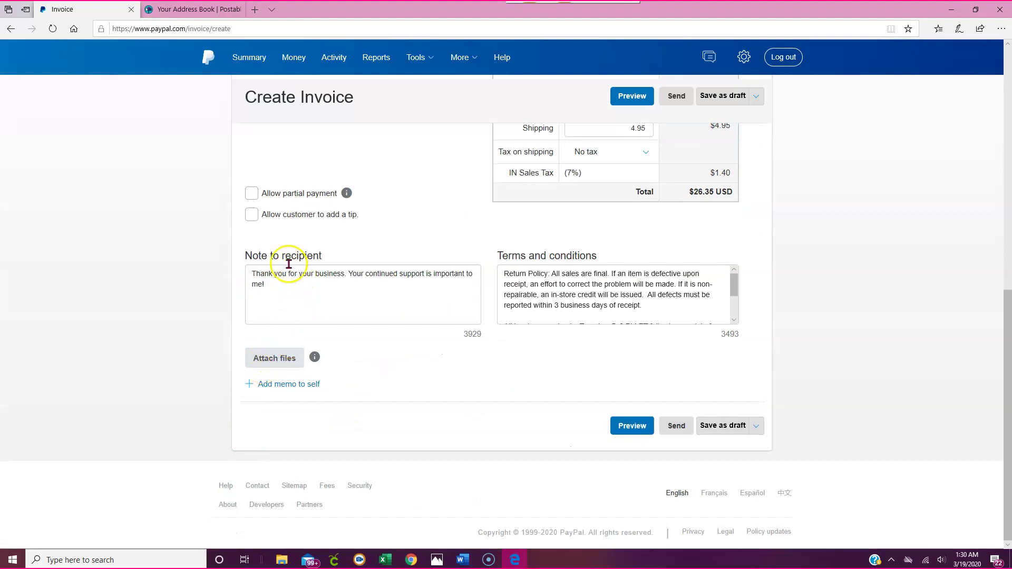
click(277, 361)
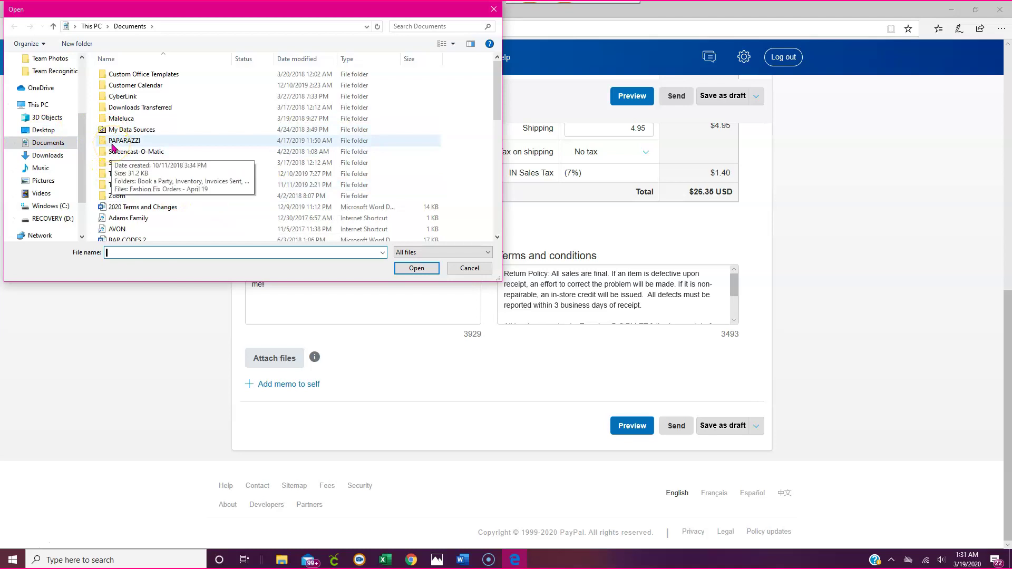
- Browse to Desktop > PAPARAZZI > INVENTORY > 2020 ORDERS > March 2020 > 03.18.20
click(113, 143)
double_click(112, 142)
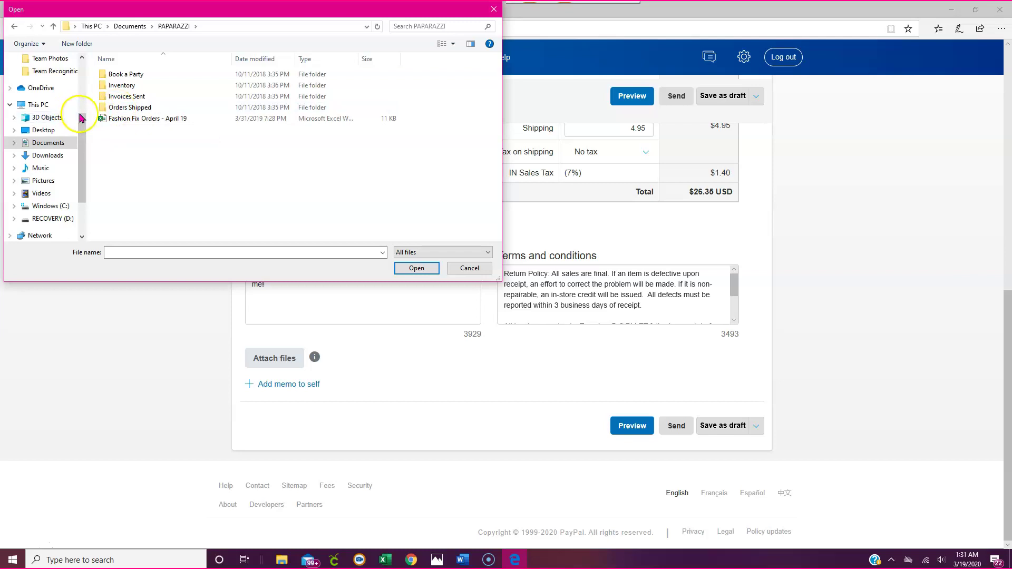
scroll(80, 113, up, 1)
scroll(31, 100, up, 2)
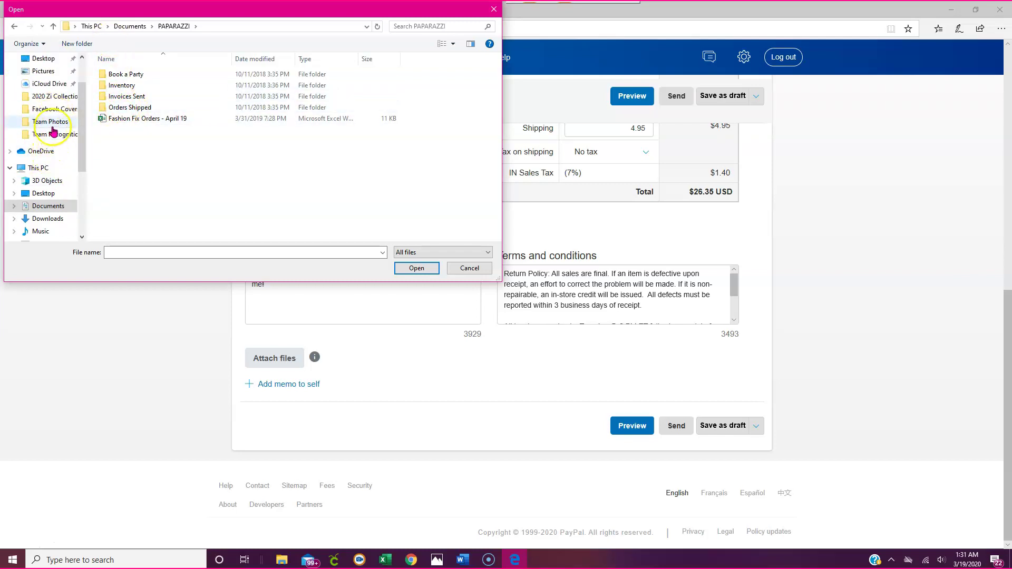
click(56, 136)
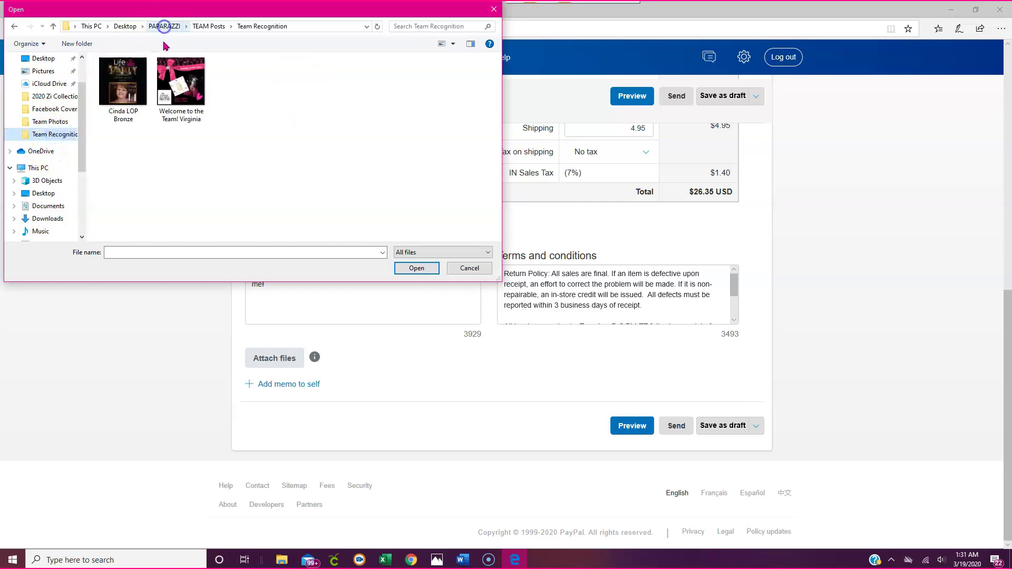
click(164, 26)
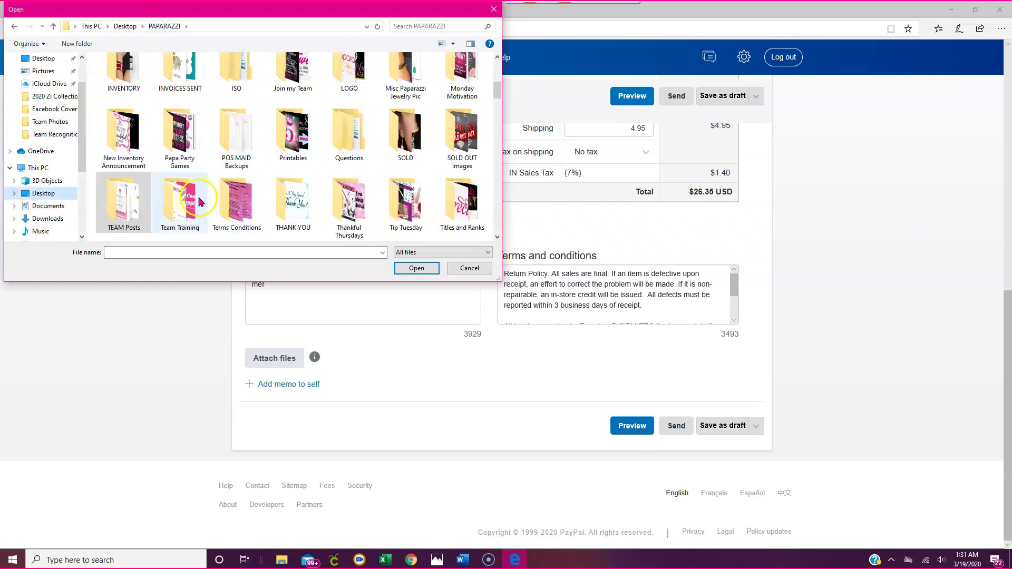
scroll(189, 179, up, 2)
double_click(127, 156)
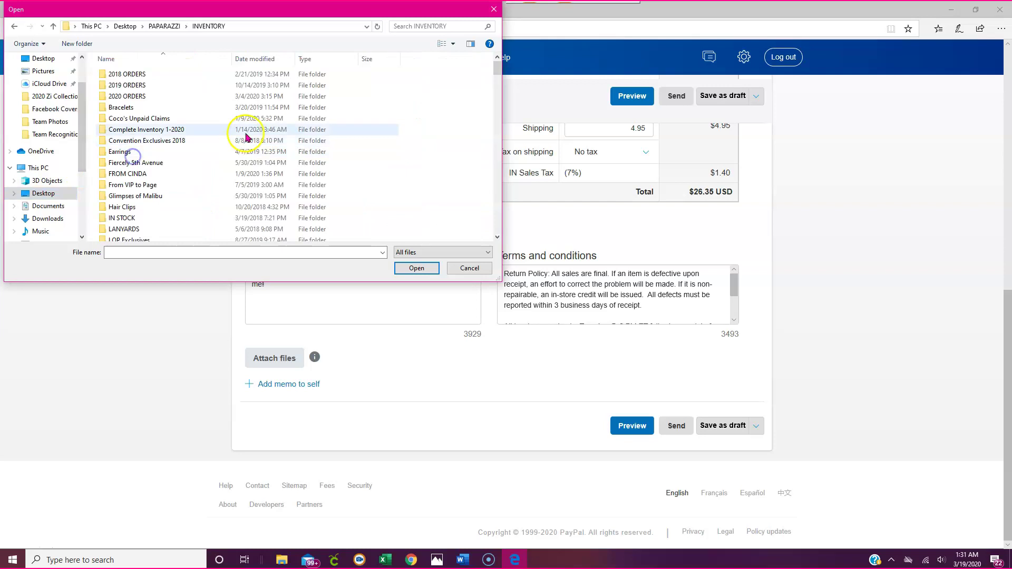
scroll(131, 211, down, 1)
scroll(131, 211, down, 8)
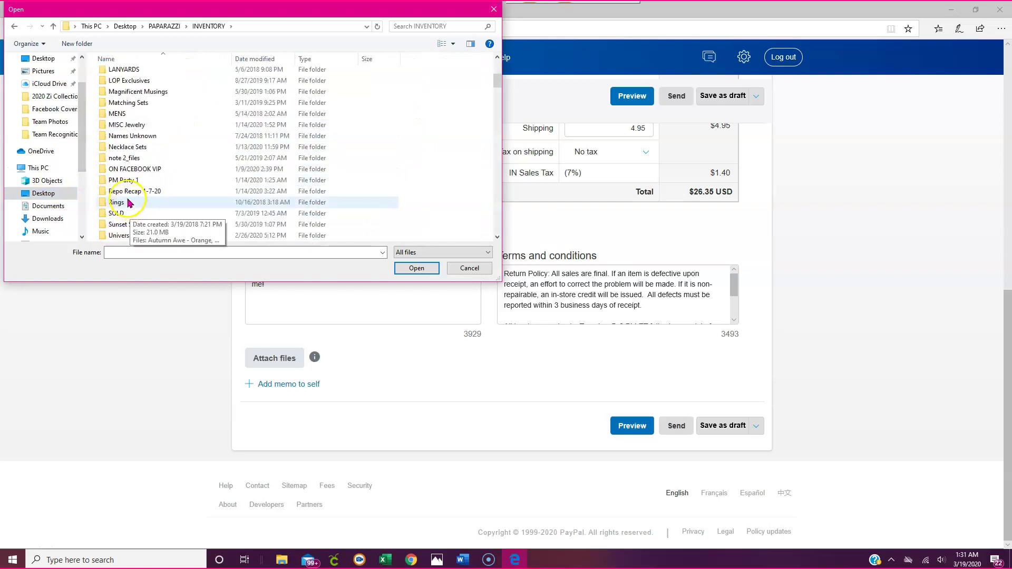
scroll(131, 127, up, 10)
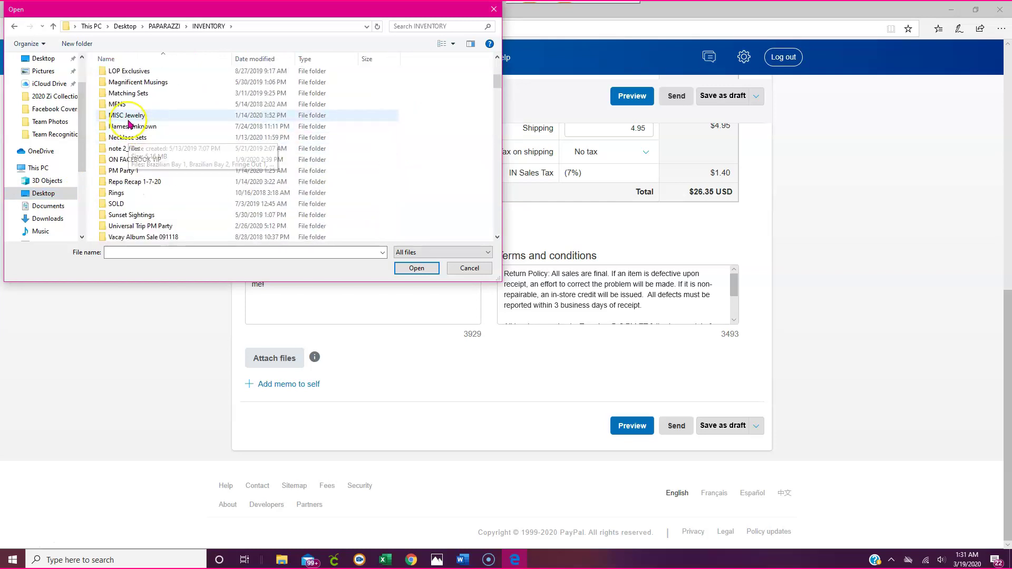
double_click(130, 96)
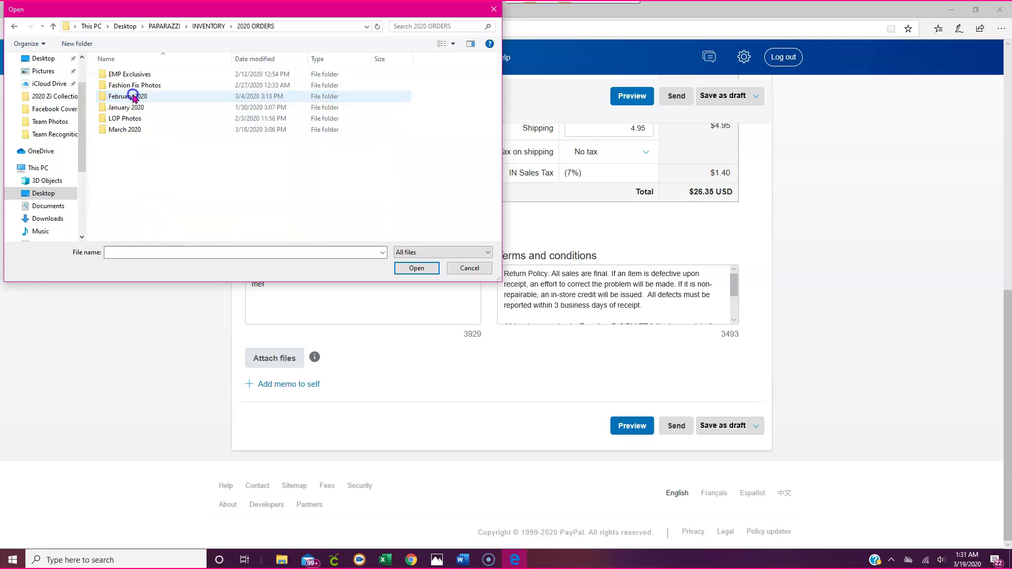
double_click(130, 130)
double_click(129, 195)
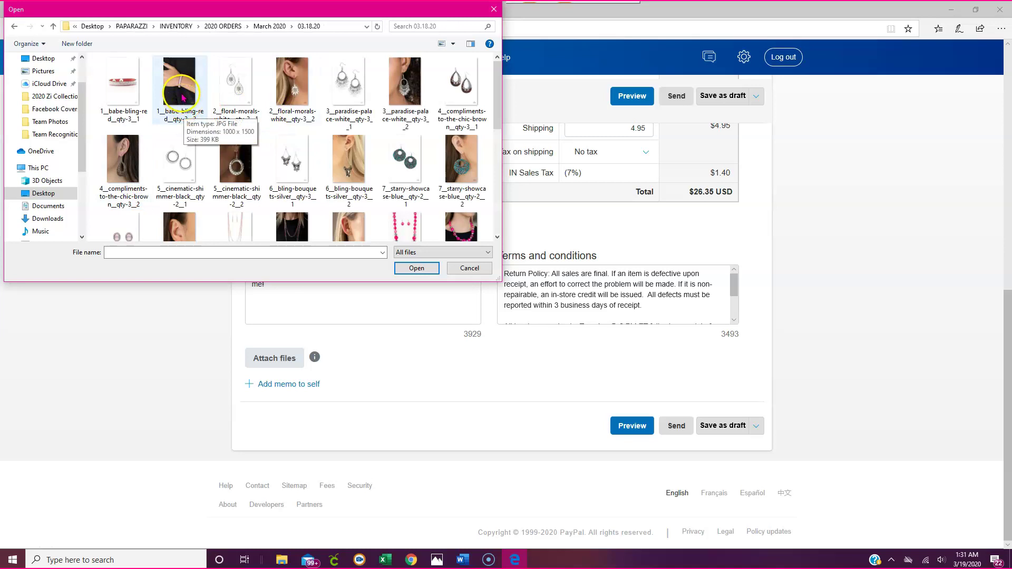
- Select 5__cinematic-shimmer-black__qty-2__2.jpg and attach it to the invoice
click(181, 97)
click(236, 84)
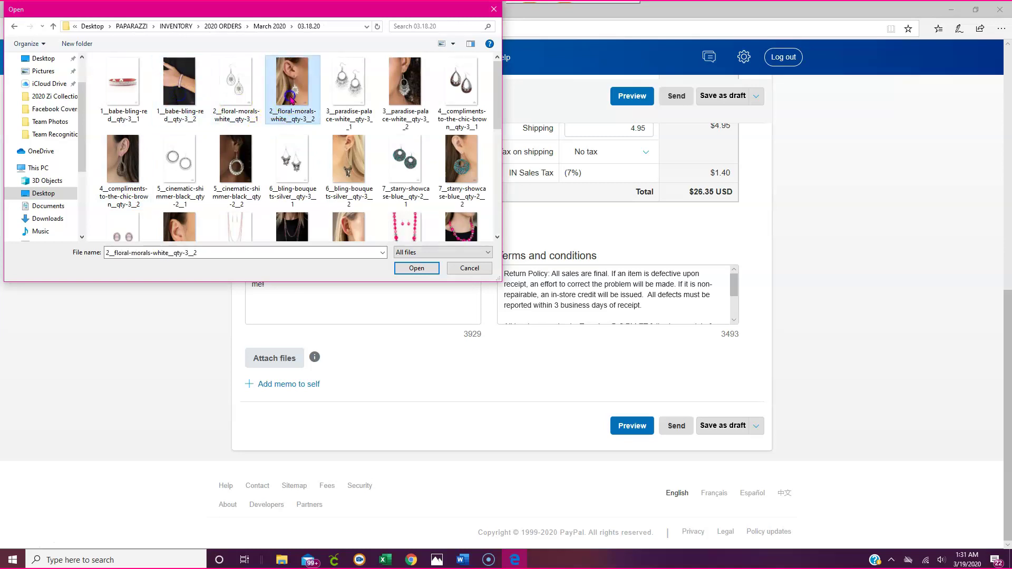
click(235, 161)
click(403, 268)
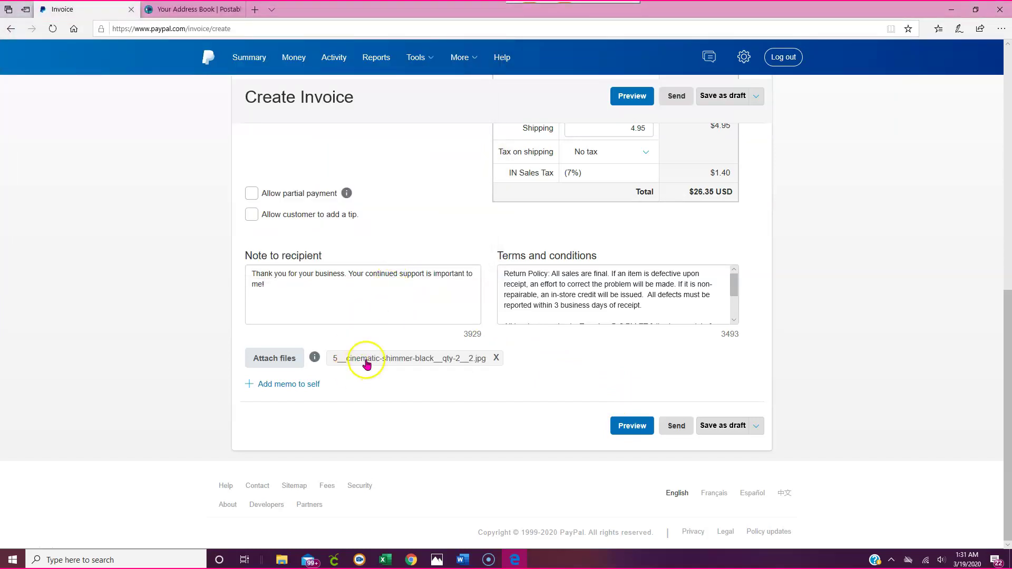
- Attach 1__babe-bling-red__qty-3__2.jpg as a second invoice attachment
click(285, 363)
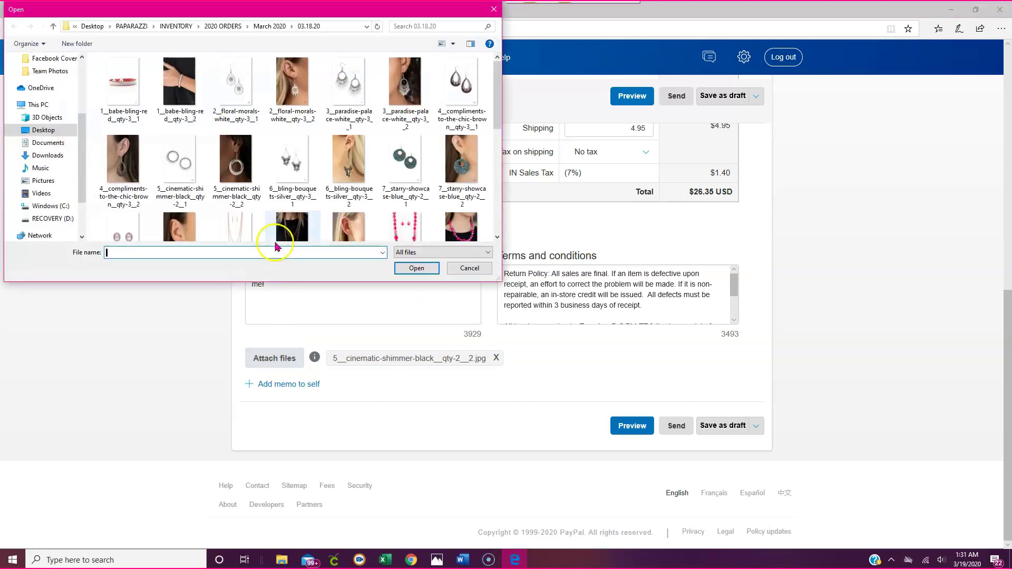
click(245, 177)
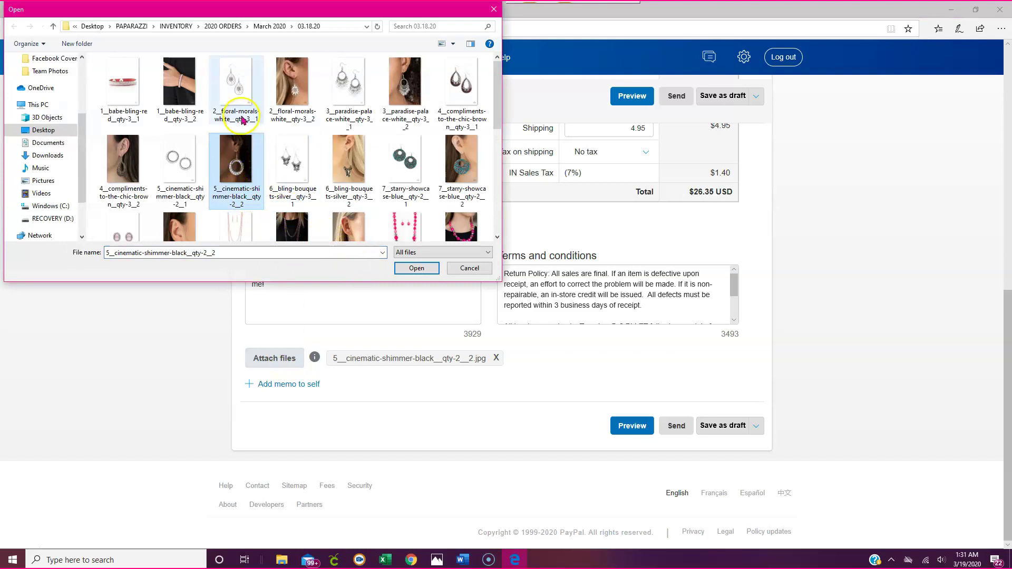
click(191, 109)
click(417, 270)
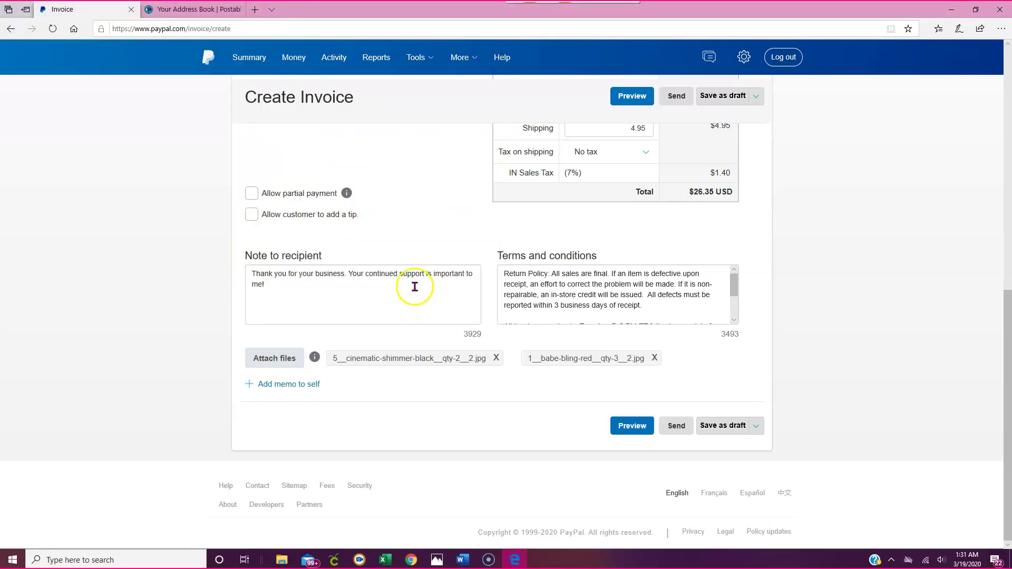
- Attach 6__bling-bouquets-silver__qty-3__2.jpg as the third invoice attachment
click(281, 368)
click(302, 141)
click(415, 268)
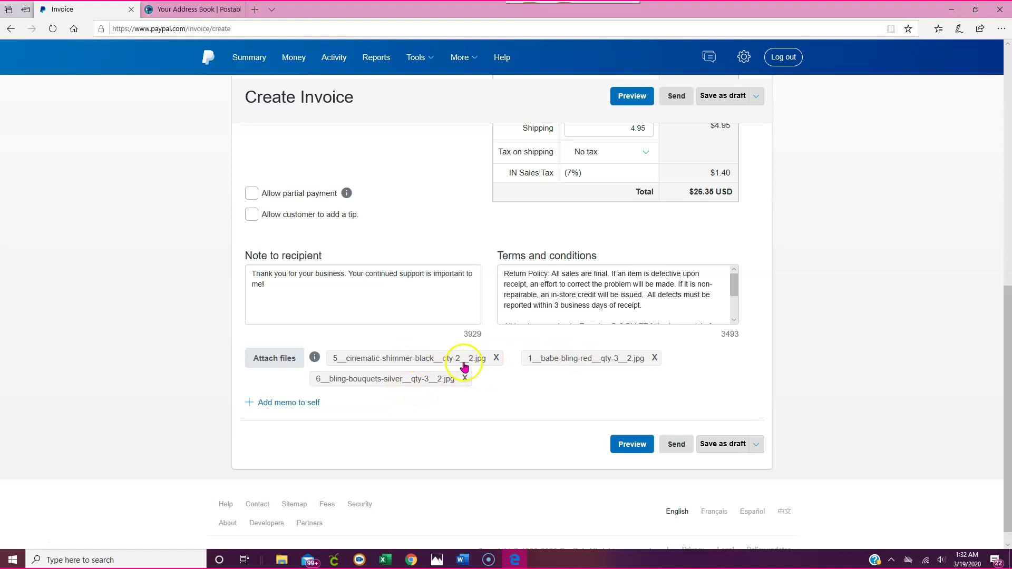
scroll(463, 365, up, 7)
scroll(467, 348, down, 8)
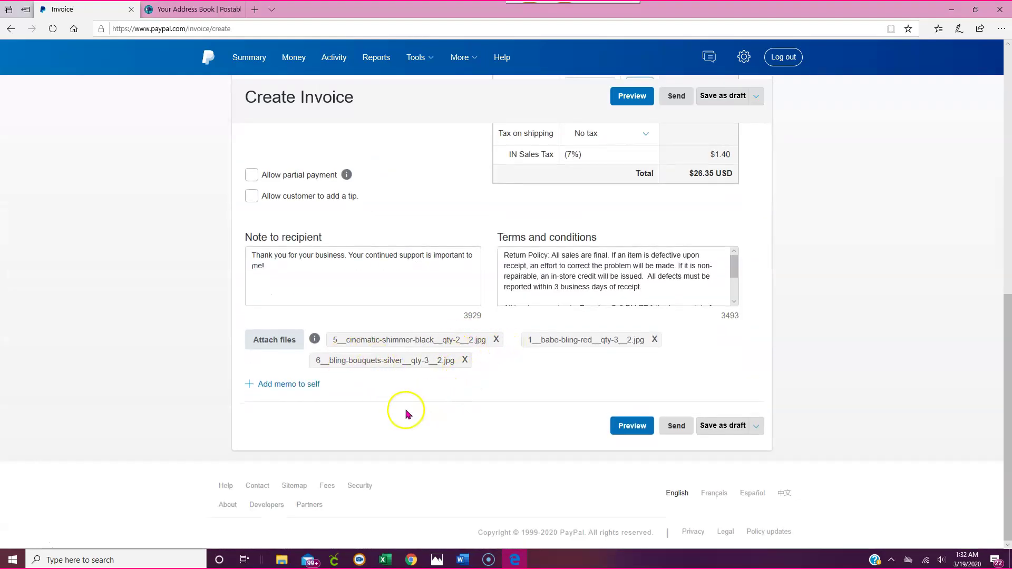
scroll(418, 361, up, 8)
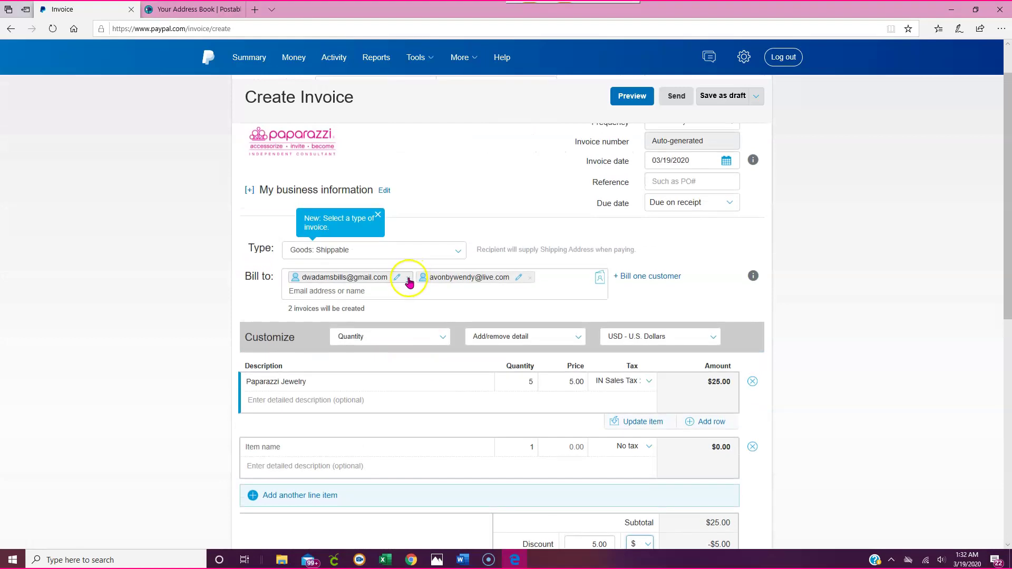
- Remove both Bill-to recipients and pick the saved customer suggested from a partial e-mail search
click(409, 279)
click(404, 283)
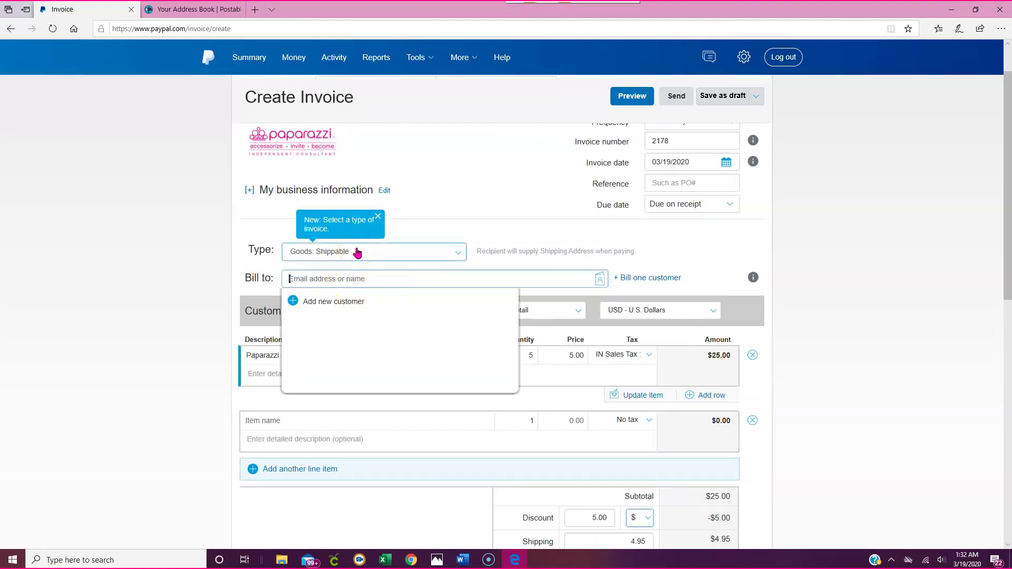
click(350, 322)
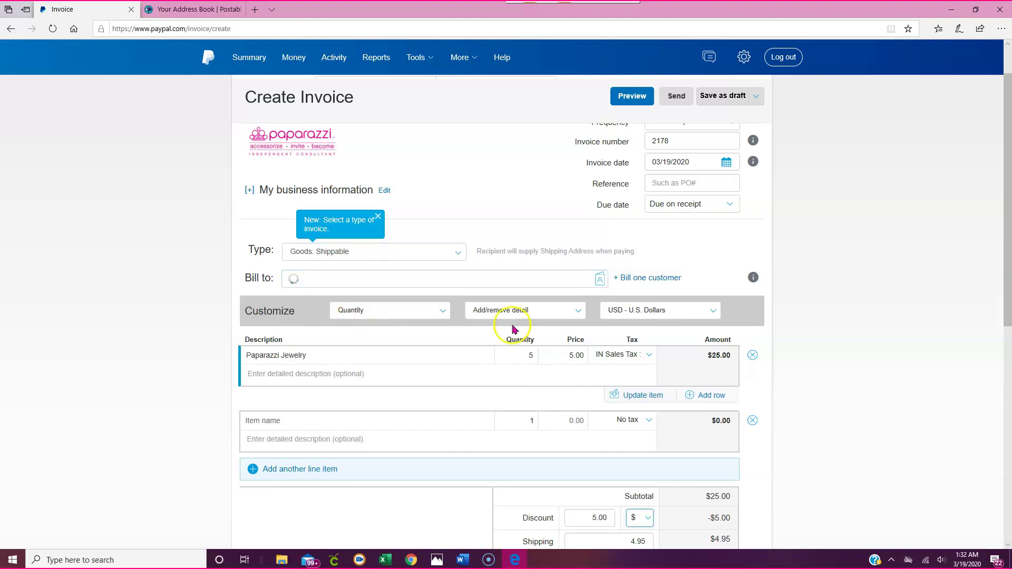
scroll(565, 319, down, 4)
scroll(653, 284, up, 3)
click(818, 314)
scroll(576, 327, down, 8)
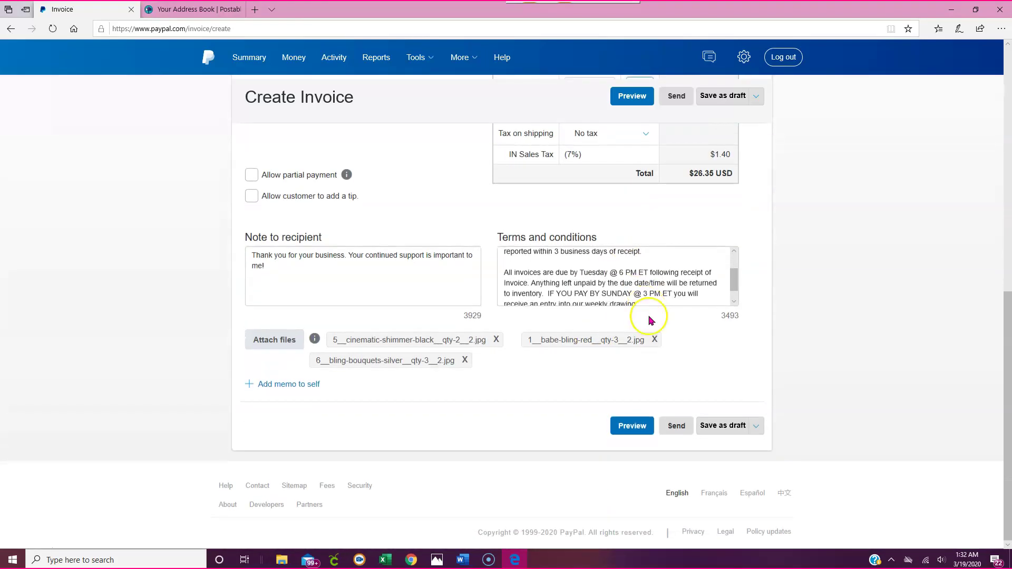
- Send invoice 2178 for $26.35 USD, then switch to Chrome
click(676, 426)
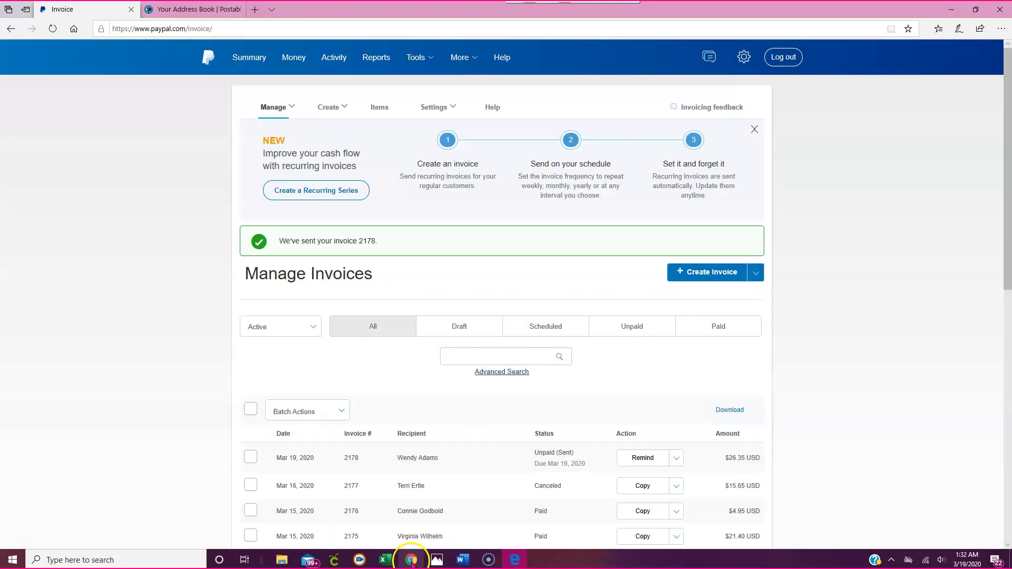
click(410, 560)
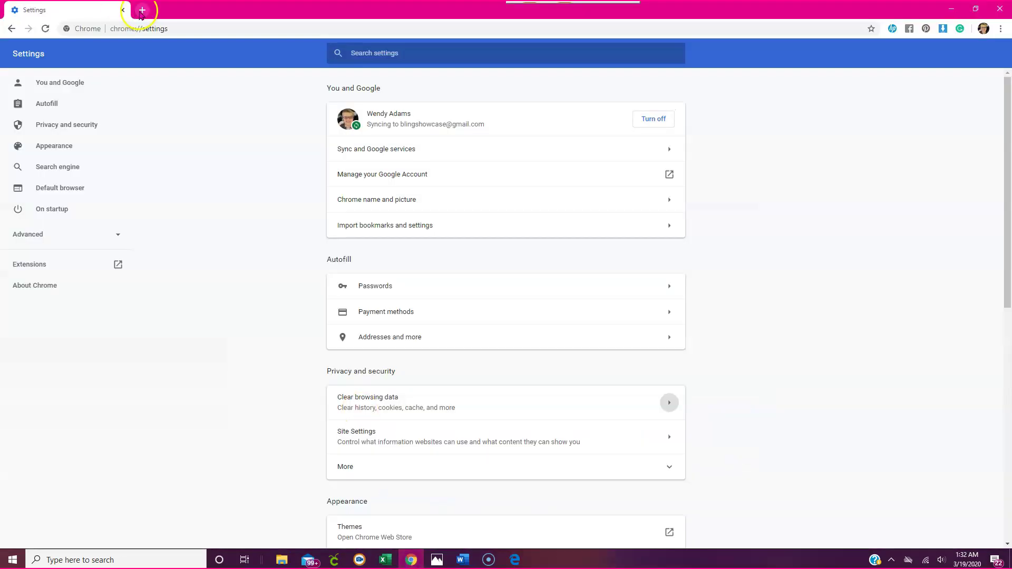
- Load Gmail in a new tab, check the signed-in account, and reload the page
click(142, 10)
text(gm)
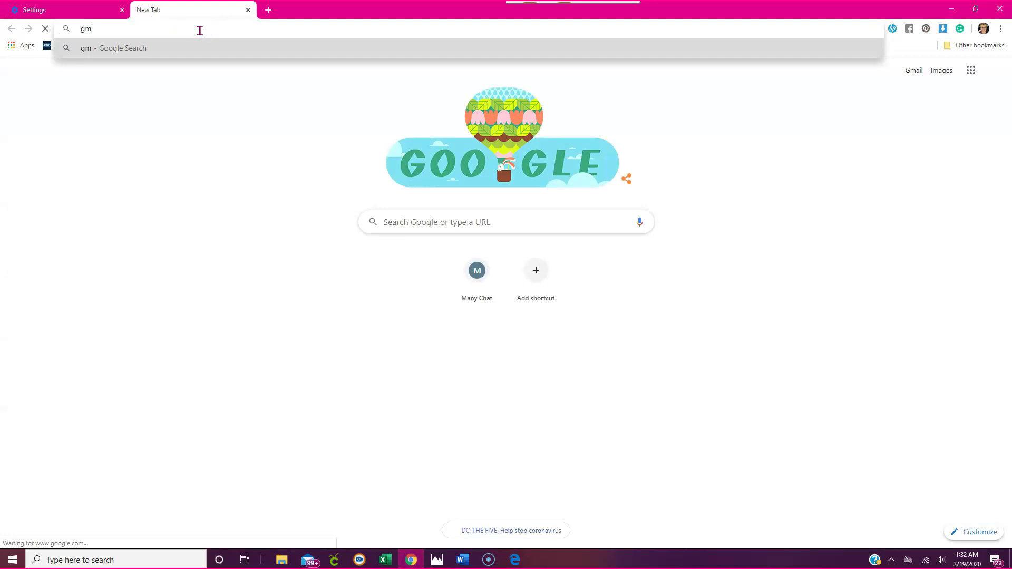
text(ail.c)
key(Return)
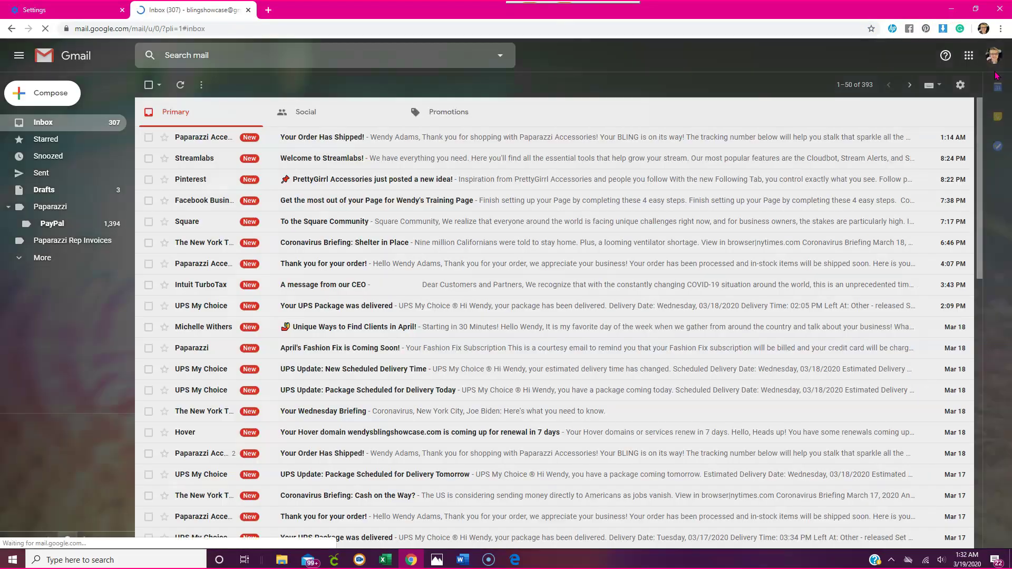
click(994, 56)
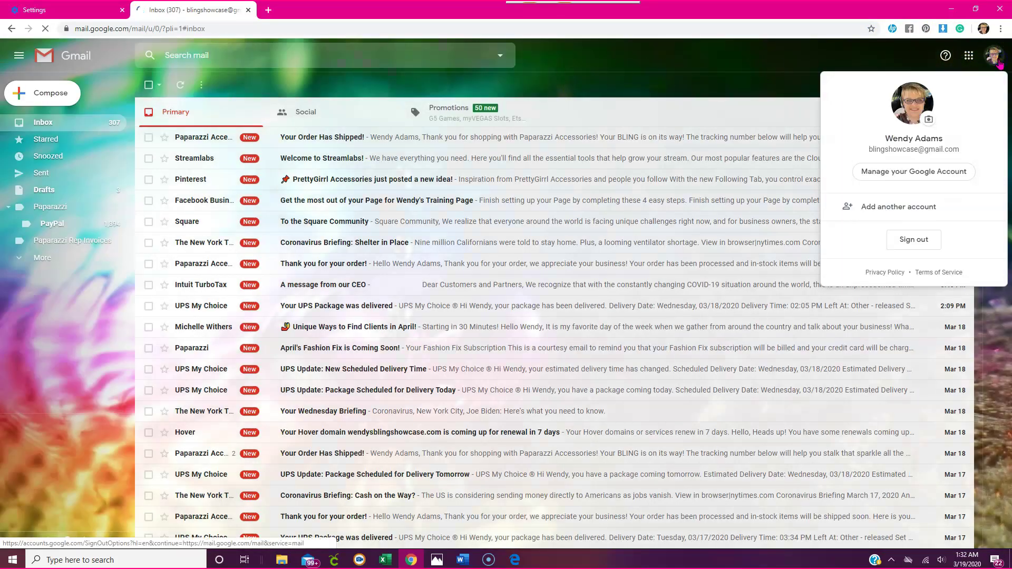
key(Escape)
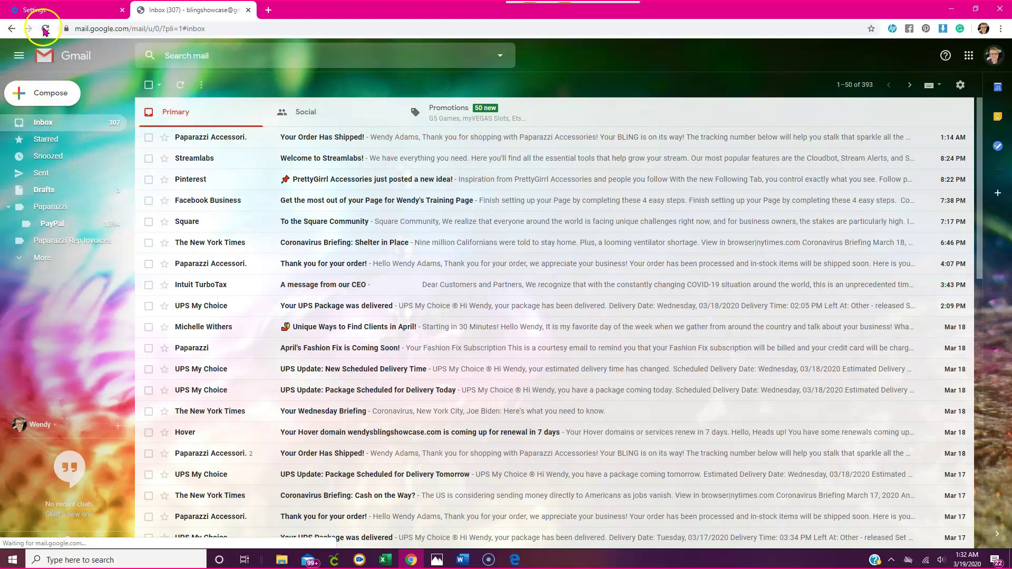
click(45, 29)
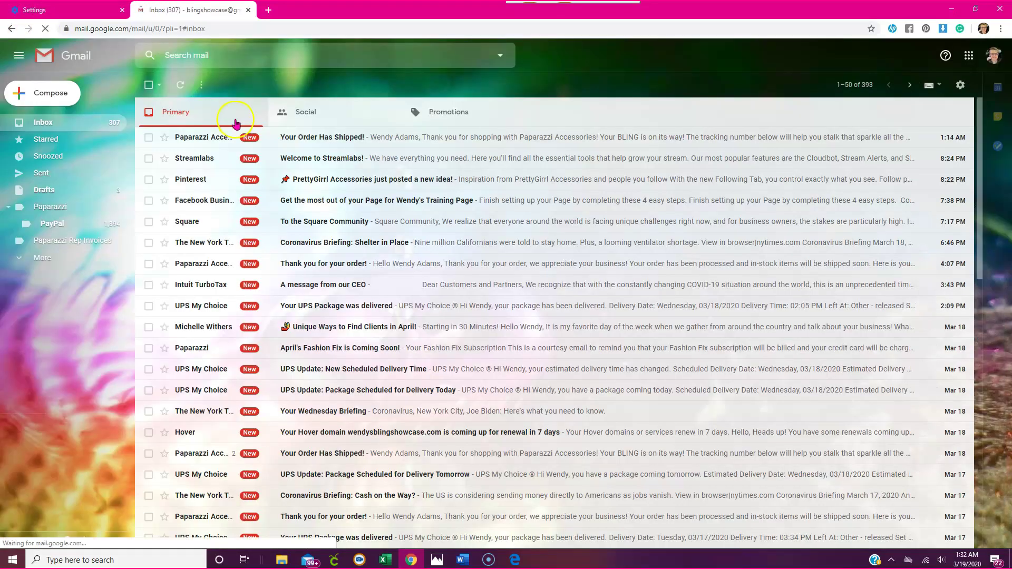
- Browse the Promotions, Social and Primary tabs, then the Spam folder and PayPal label
click(446, 123)
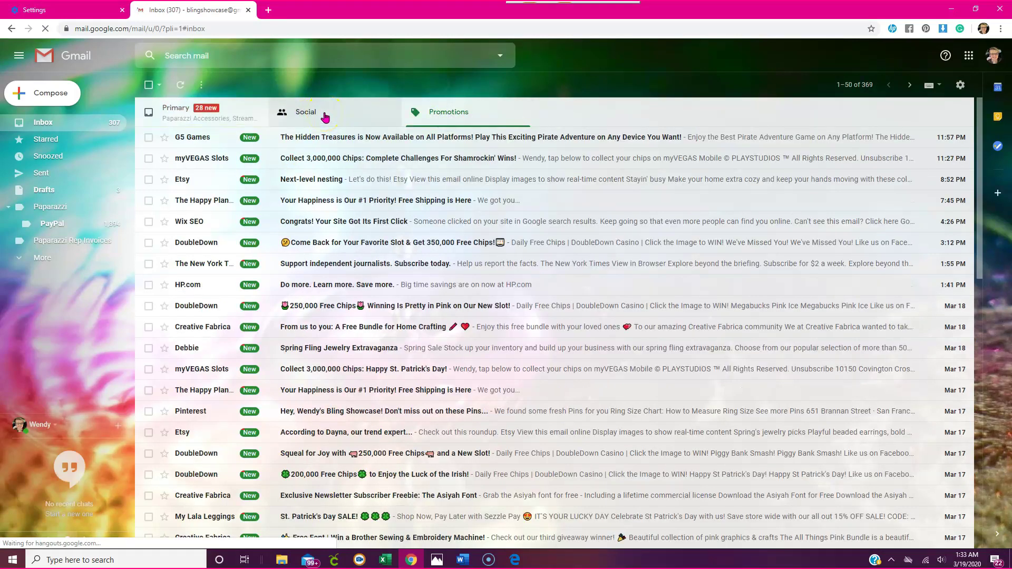
click(325, 117)
click(210, 112)
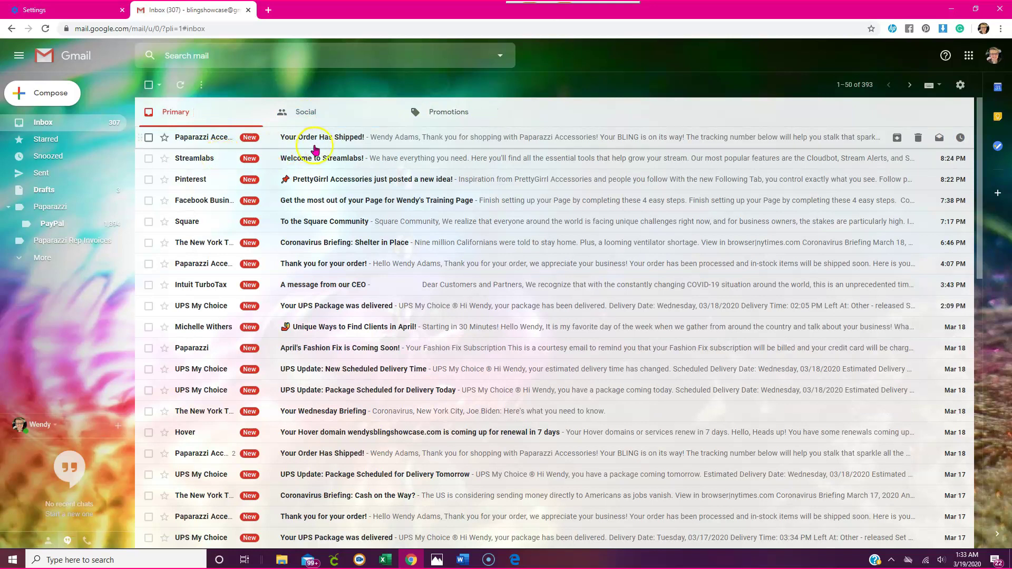
click(43, 258)
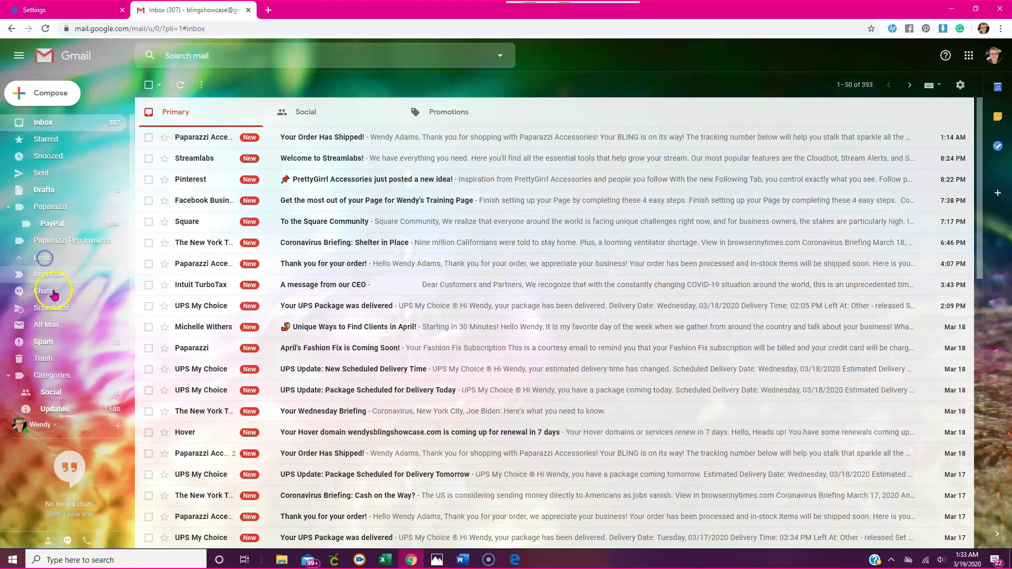
click(44, 342)
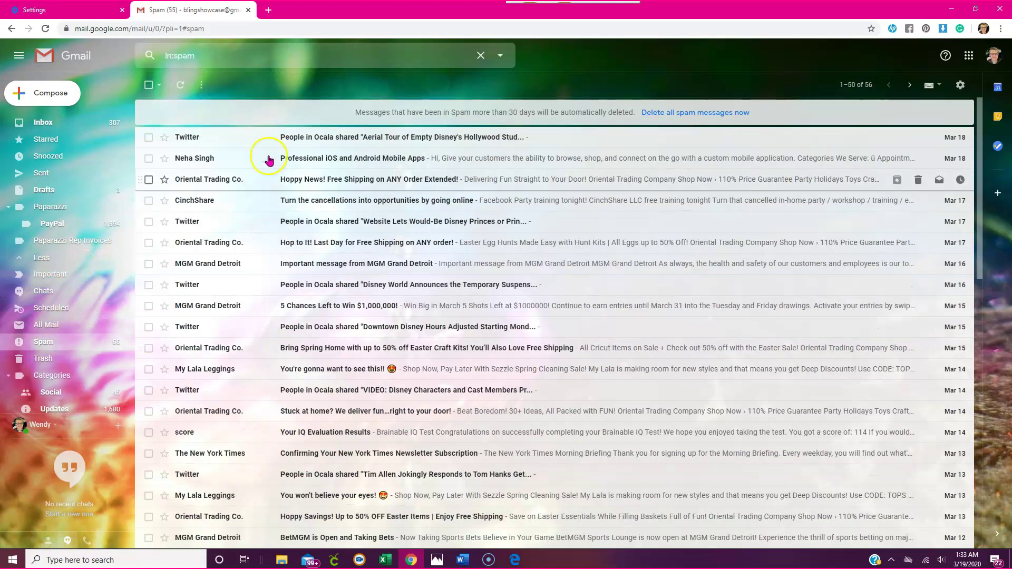
click(55, 226)
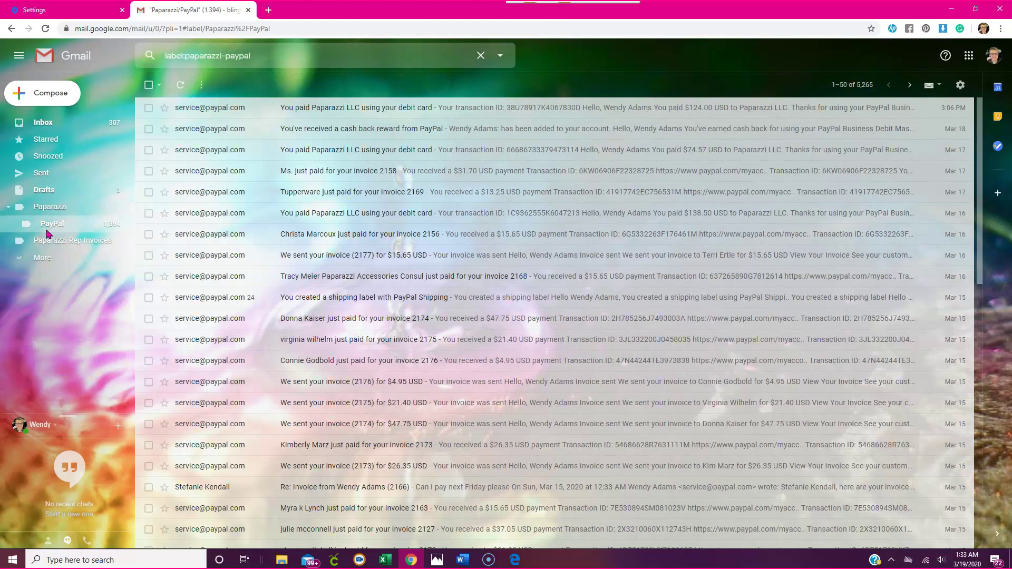
- Return to the refreshed Inbox and start adding another Google account from the profile menu
scroll(294, 191, down, 5)
scroll(295, 191, up, 5)
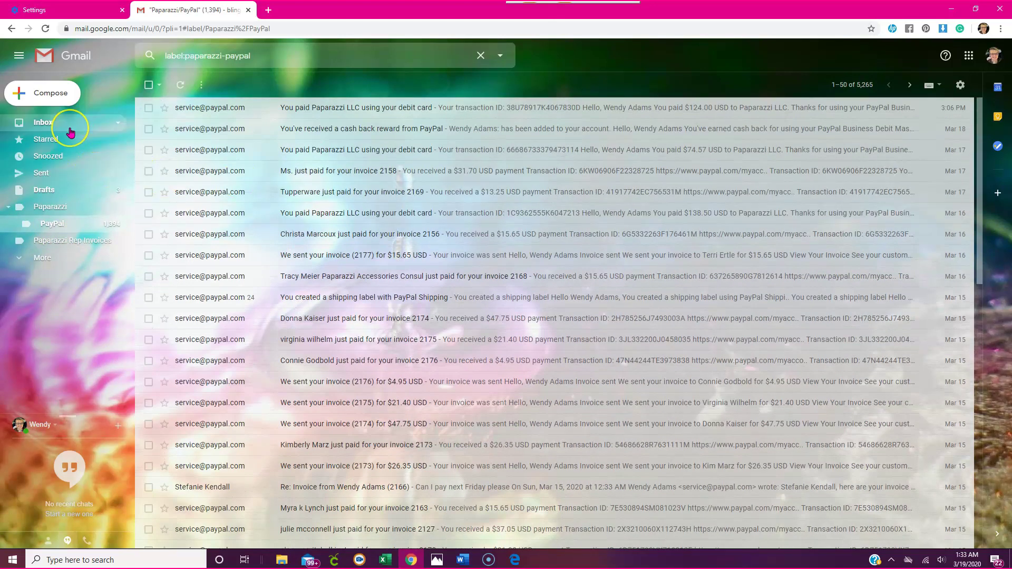
click(71, 132)
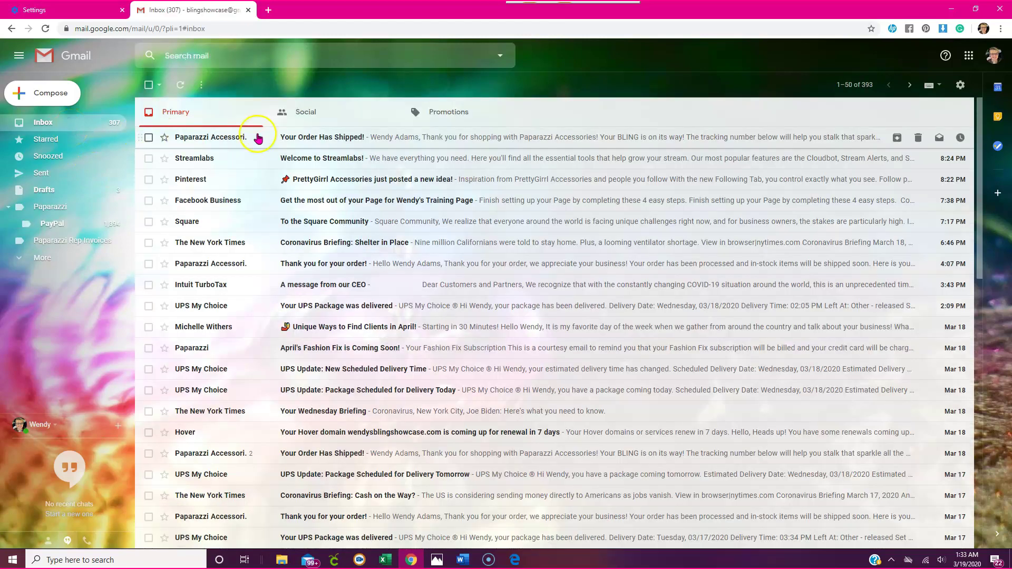
click(180, 85)
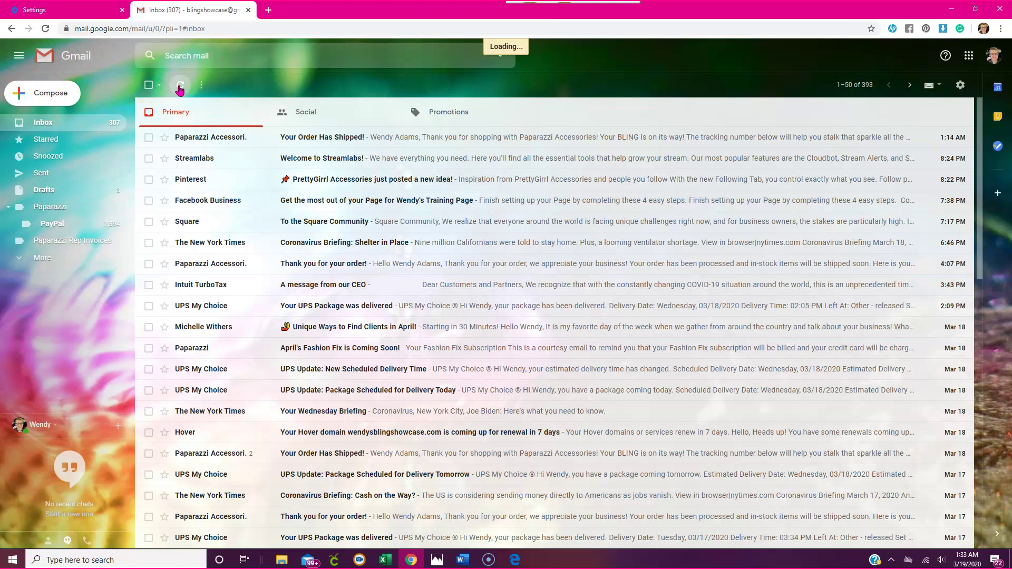
click(993, 56)
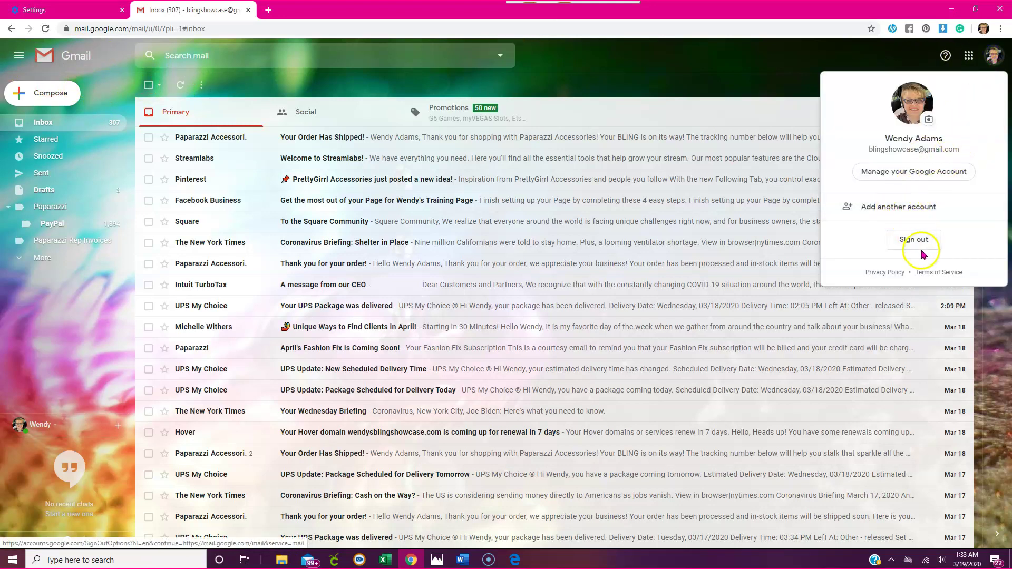
click(909, 211)
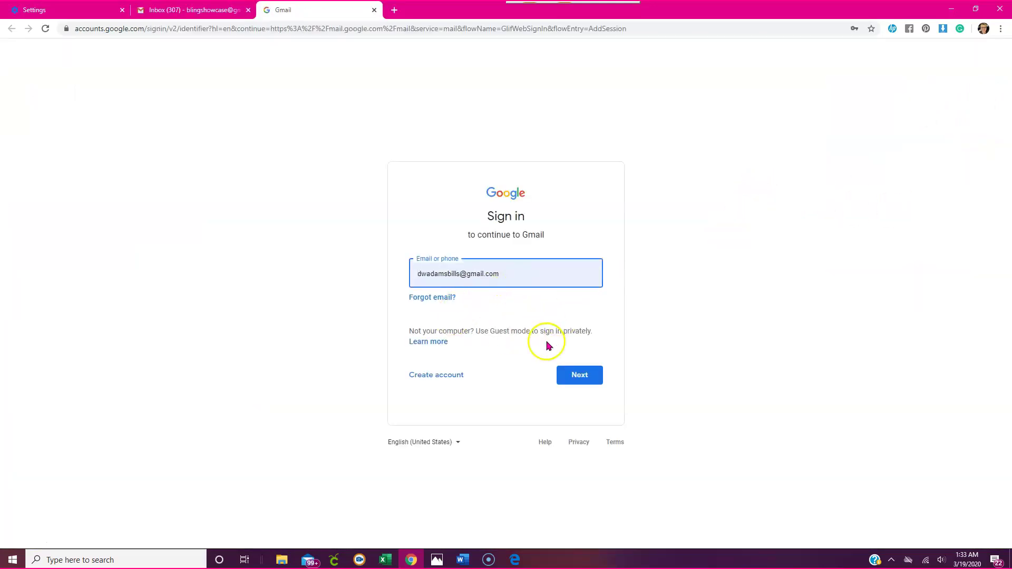
- Sign in with the customer's saved account and close the seller's inbox tab
click(522, 277)
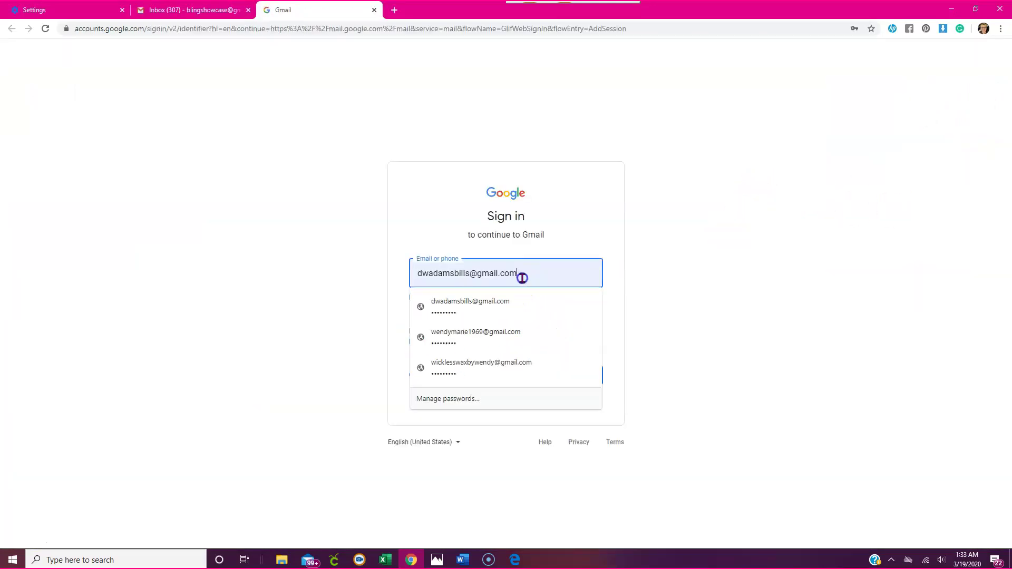
click(486, 344)
click(578, 374)
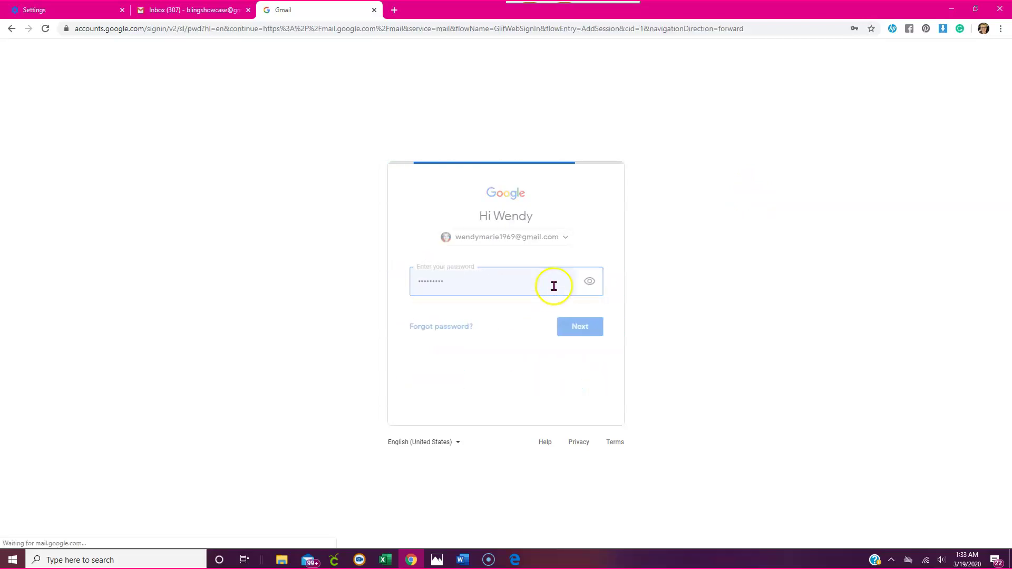
click(581, 332)
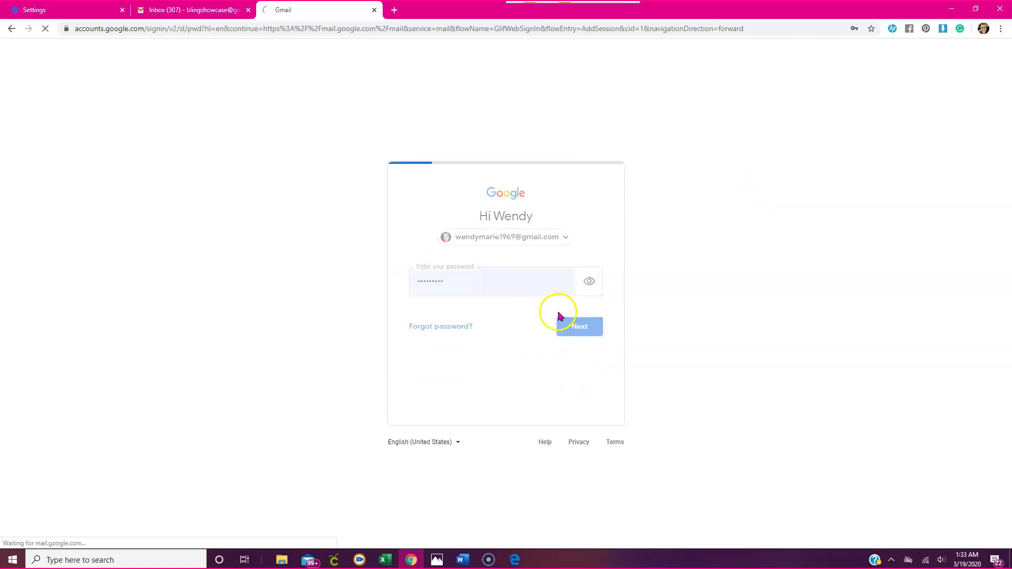
click(248, 10)
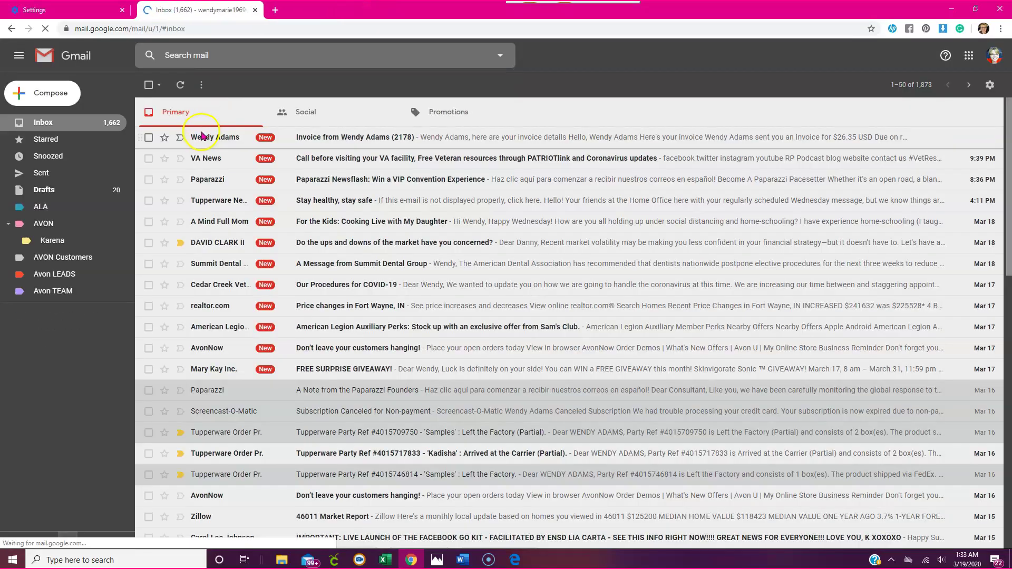
- Open the invoice 2178 e-mail and view the invoice on PayPal
click(412, 146)
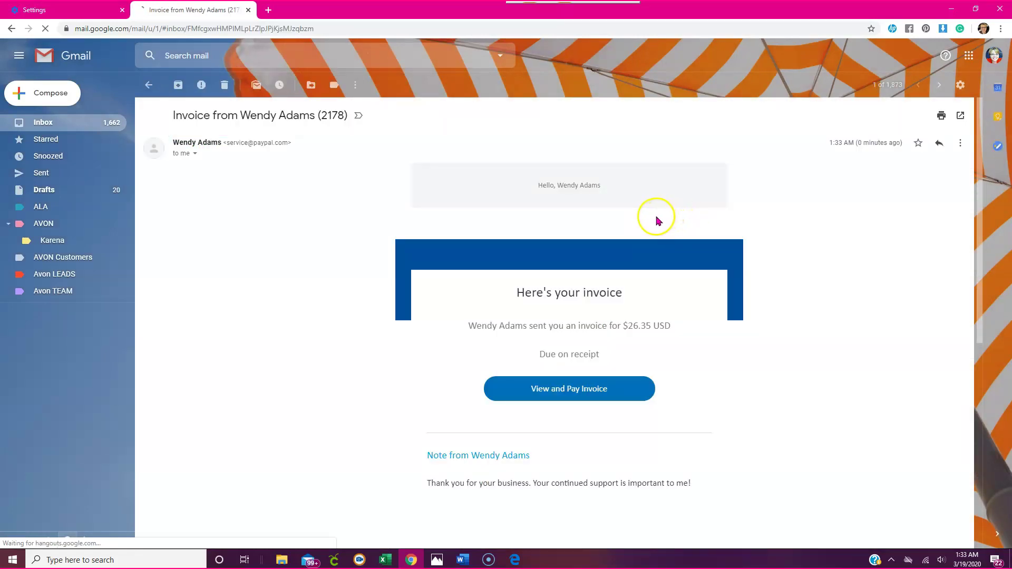
scroll(654, 218, down, 3)
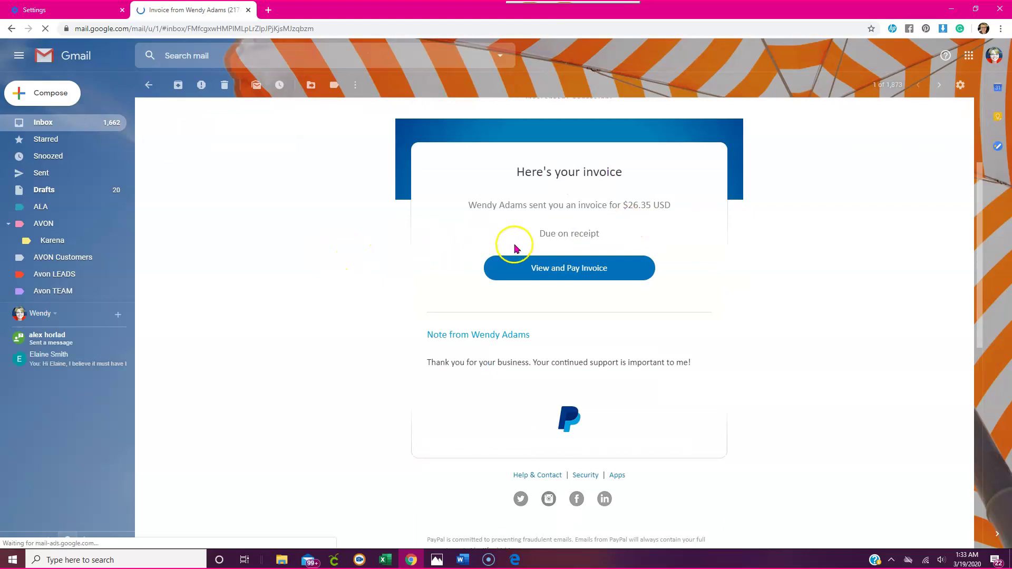
scroll(563, 249, down, 2)
scroll(562, 250, down, 3)
scroll(563, 250, down, 2)
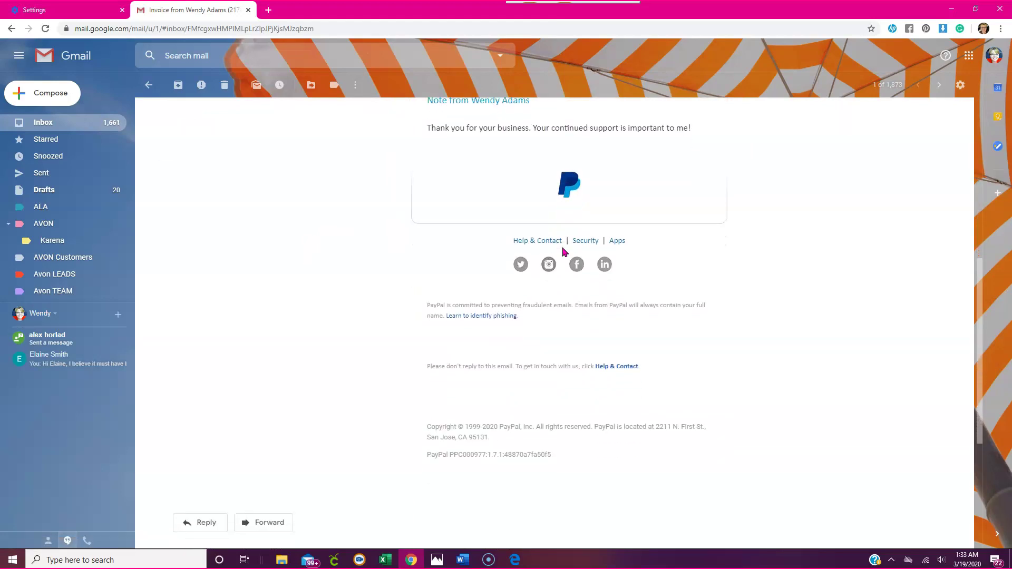
scroll(563, 251, up, 7)
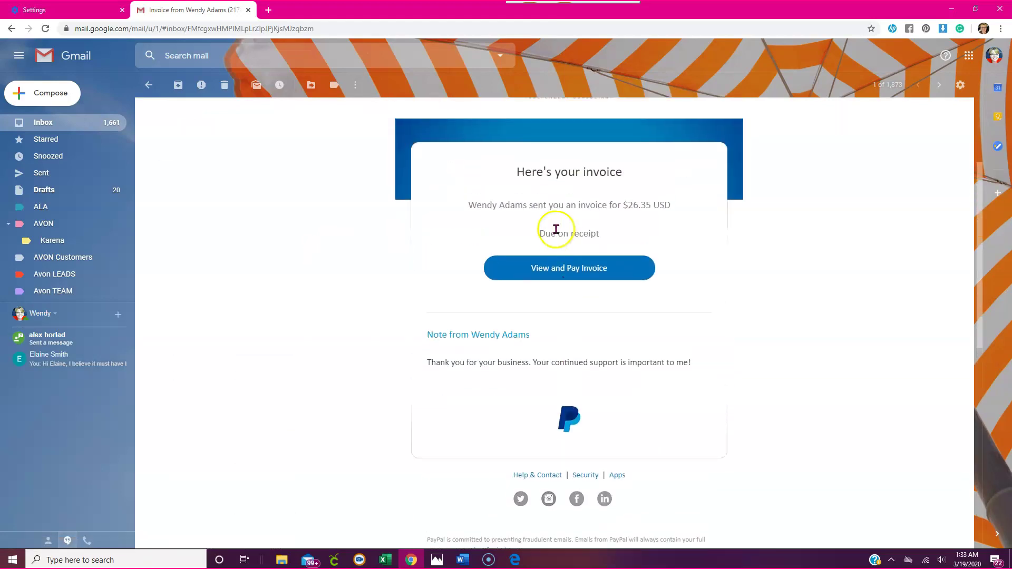
click(566, 270)
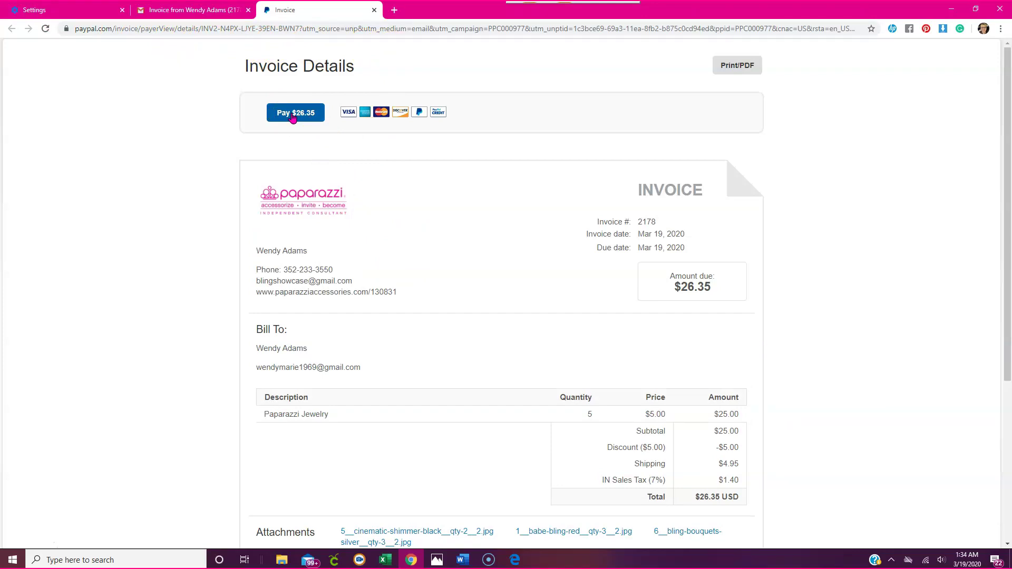
- Try guest card checkout for the $26.35 invoice, leave it, and return to the seller's invoice list
click(294, 114)
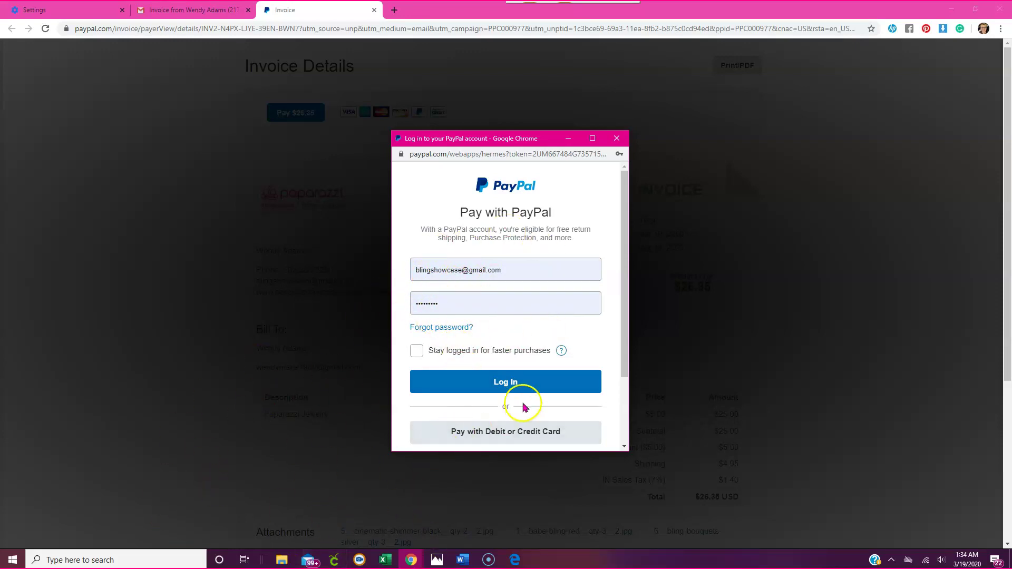
scroll(527, 339, down, 2)
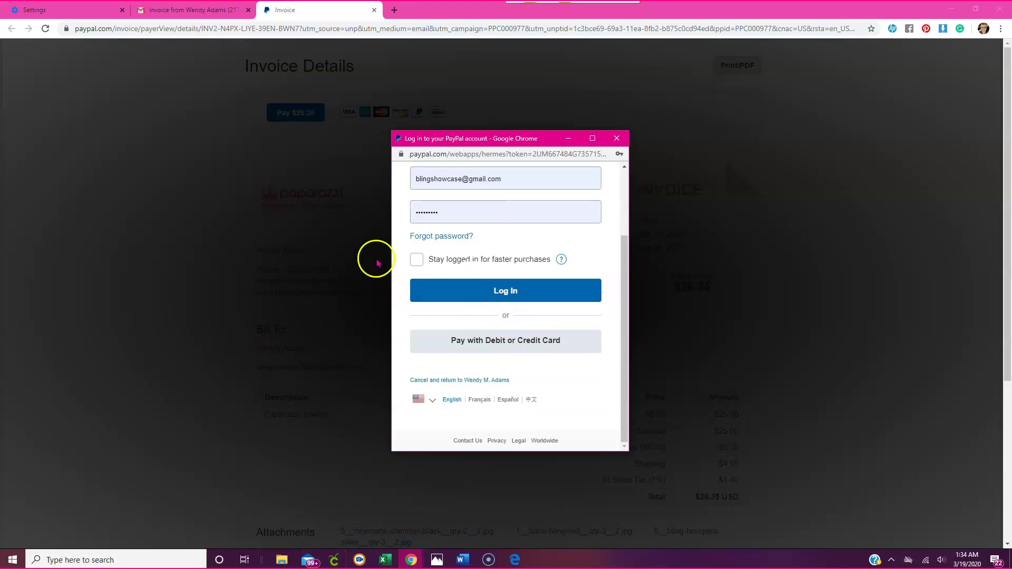
click(514, 348)
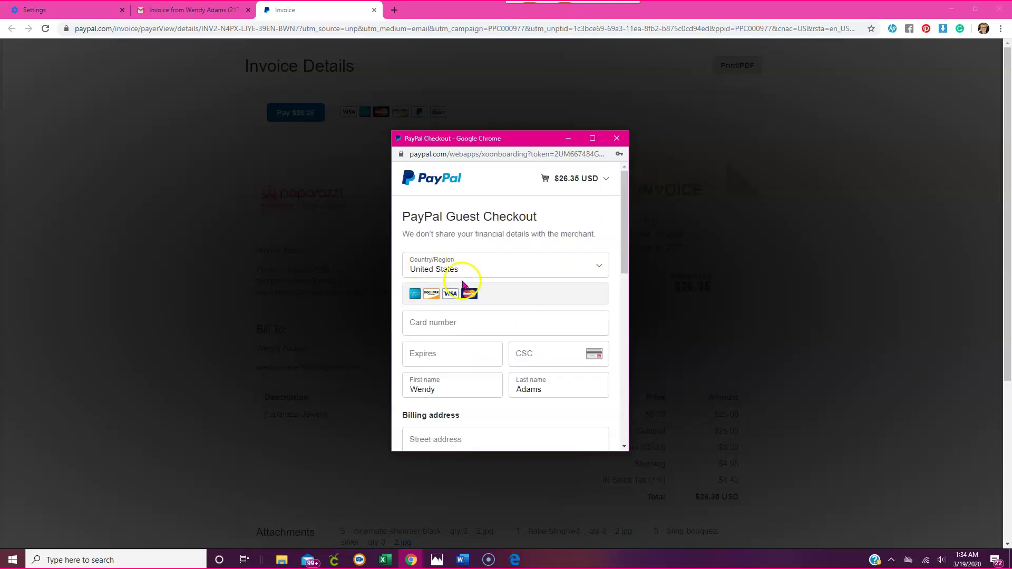
scroll(453, 411, down, 7)
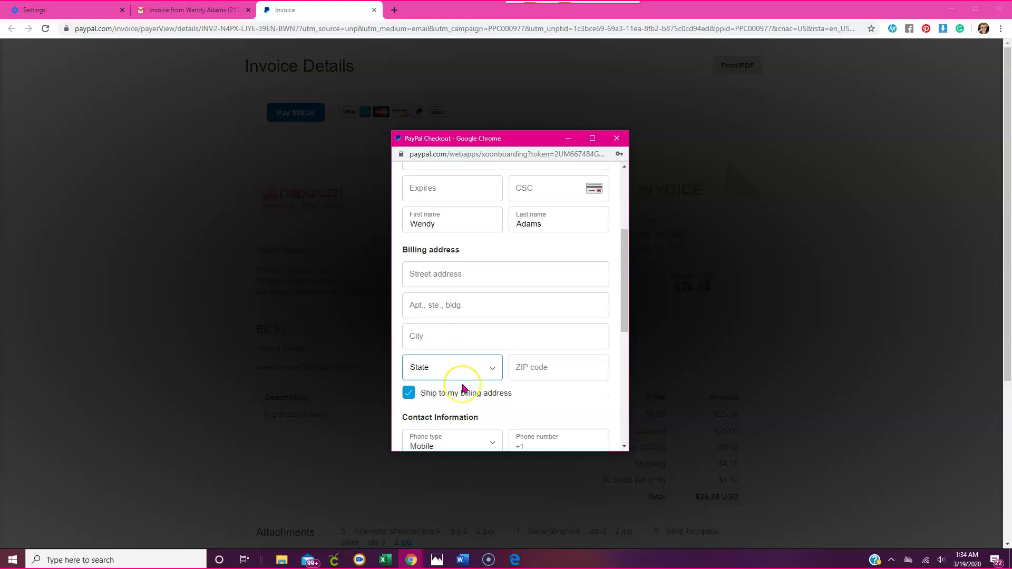
scroll(463, 388, down, 3)
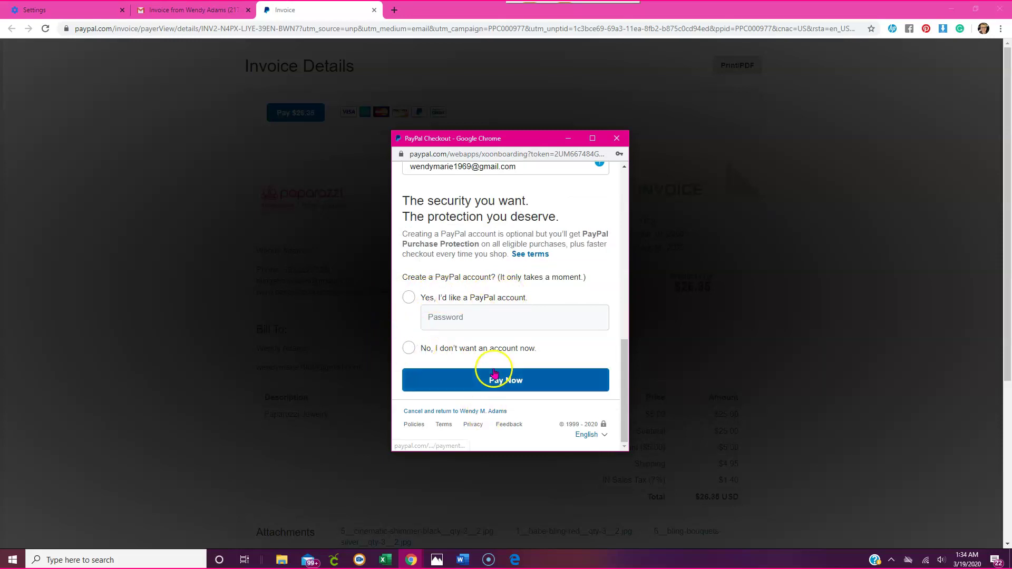
click(617, 138)
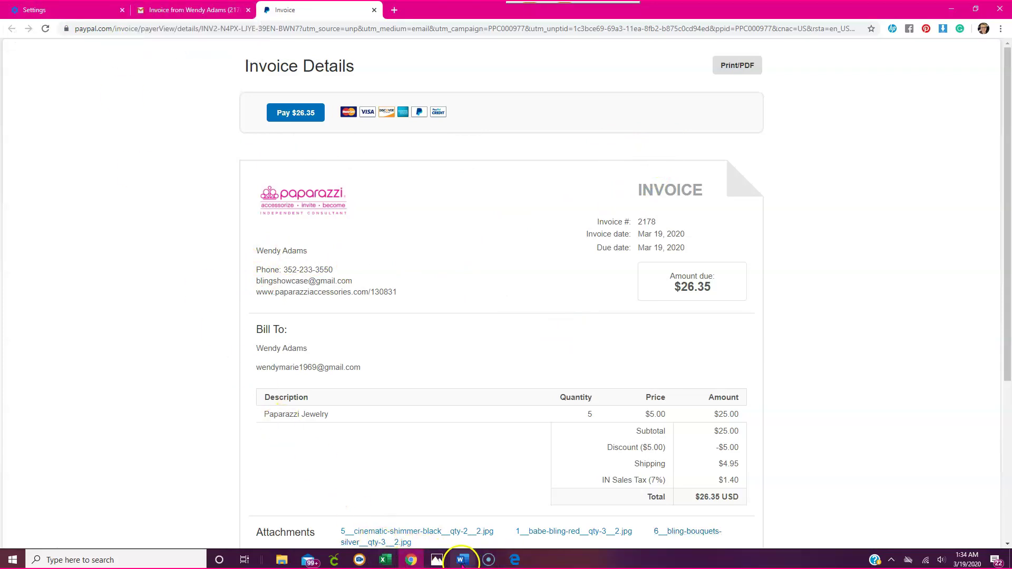
click(514, 560)
scroll(506, 243, down, 3)
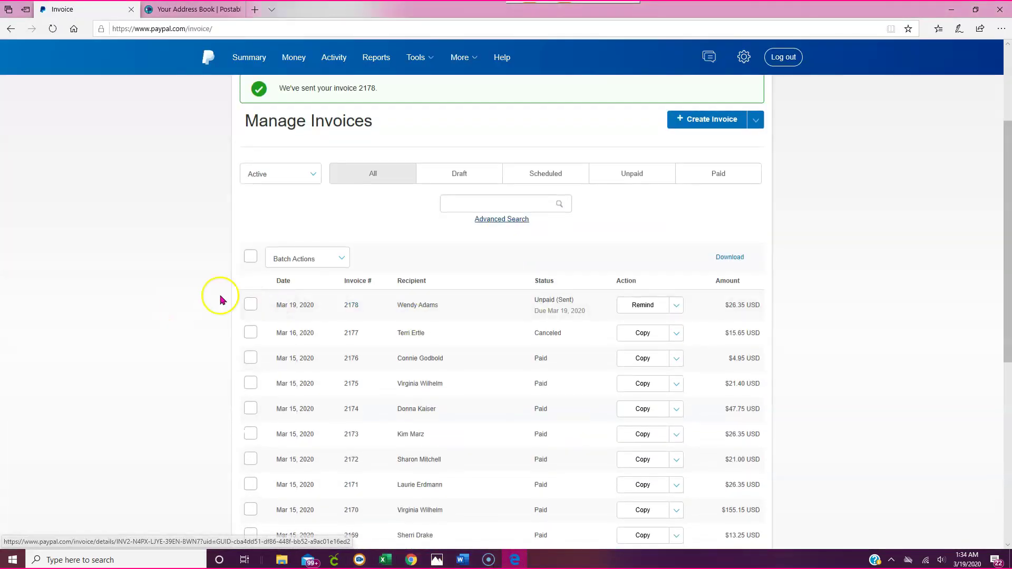
- Filter to Unpaid invoices and dismiss a payment reminder for 2178 without sending it
scroll(353, 122, up, 1)
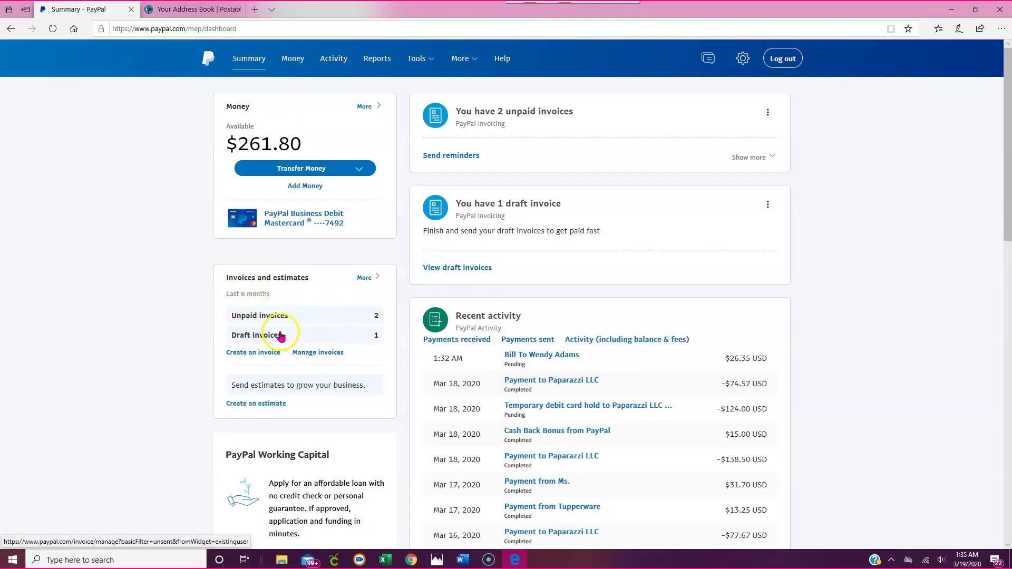
click(258, 319)
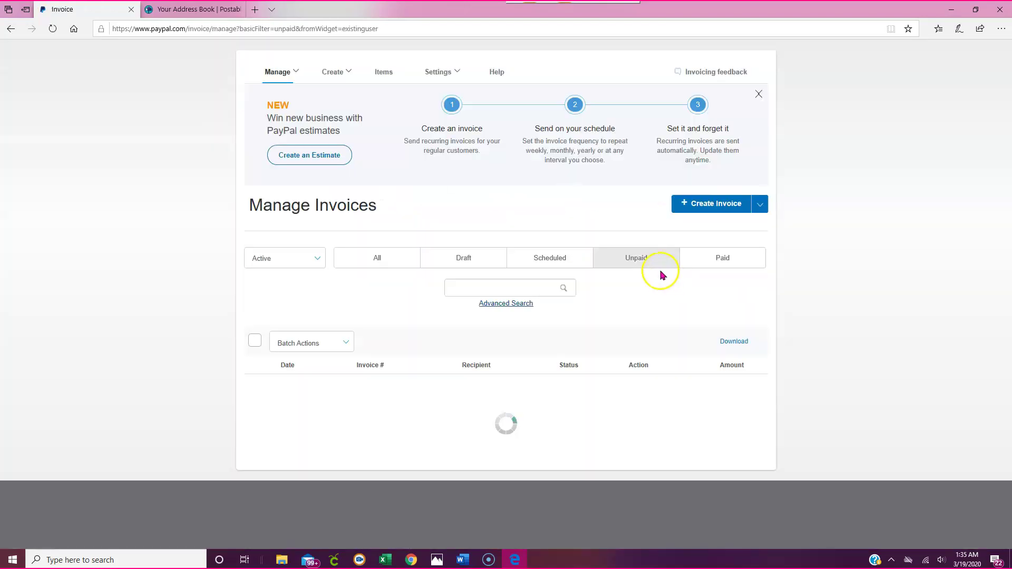
scroll(574, 290, down, 1)
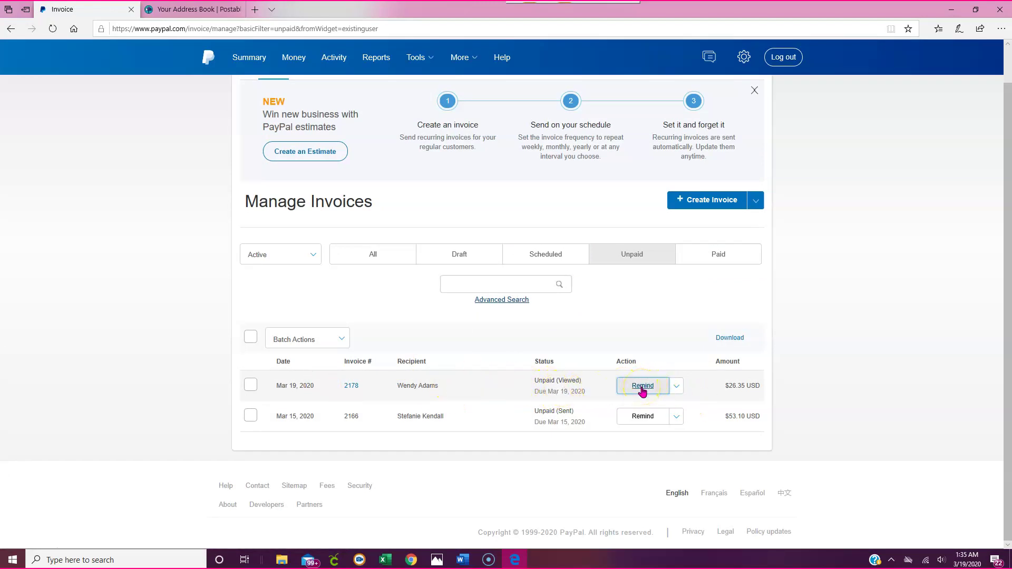
click(642, 386)
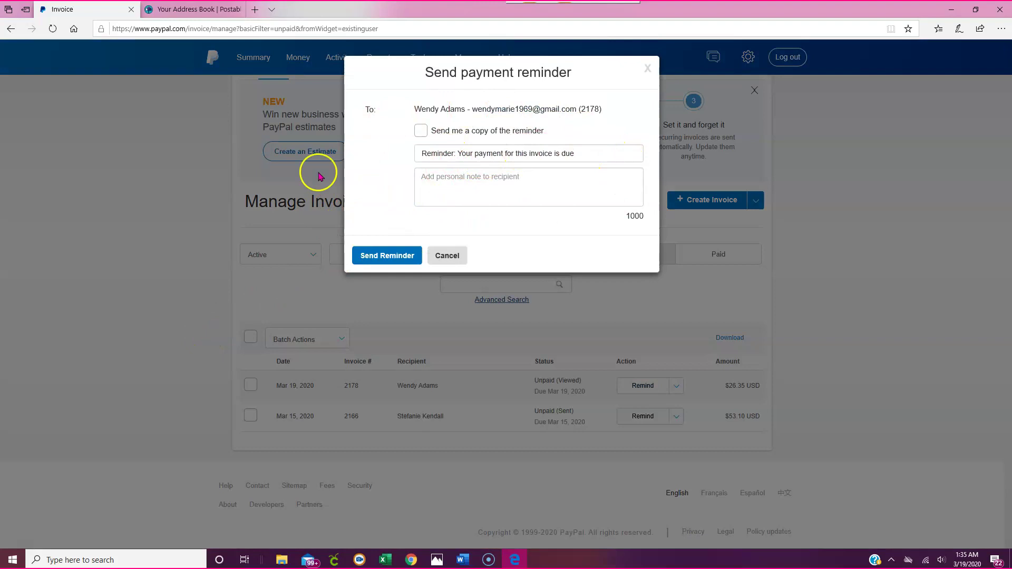
click(420, 130)
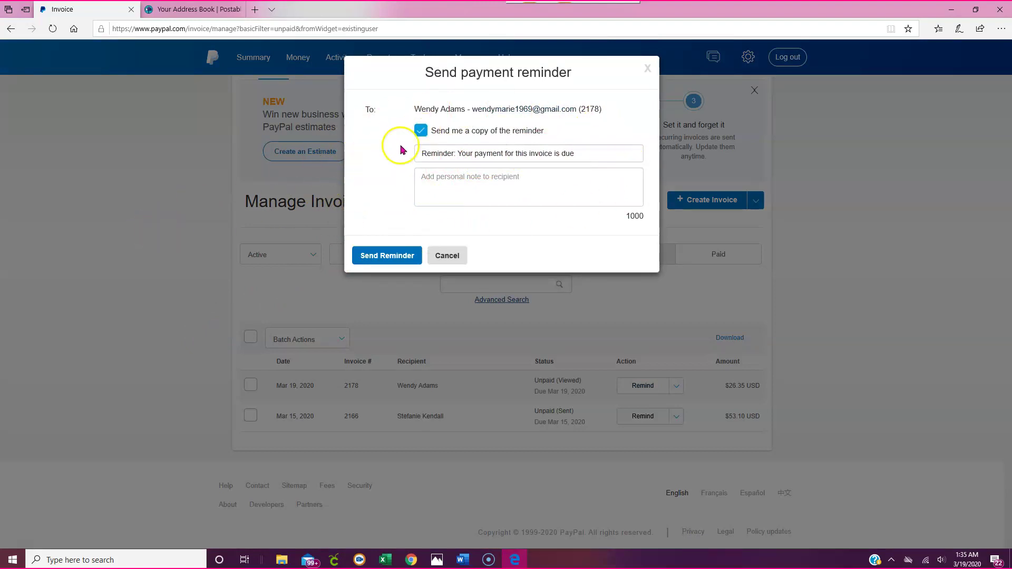
click(420, 132)
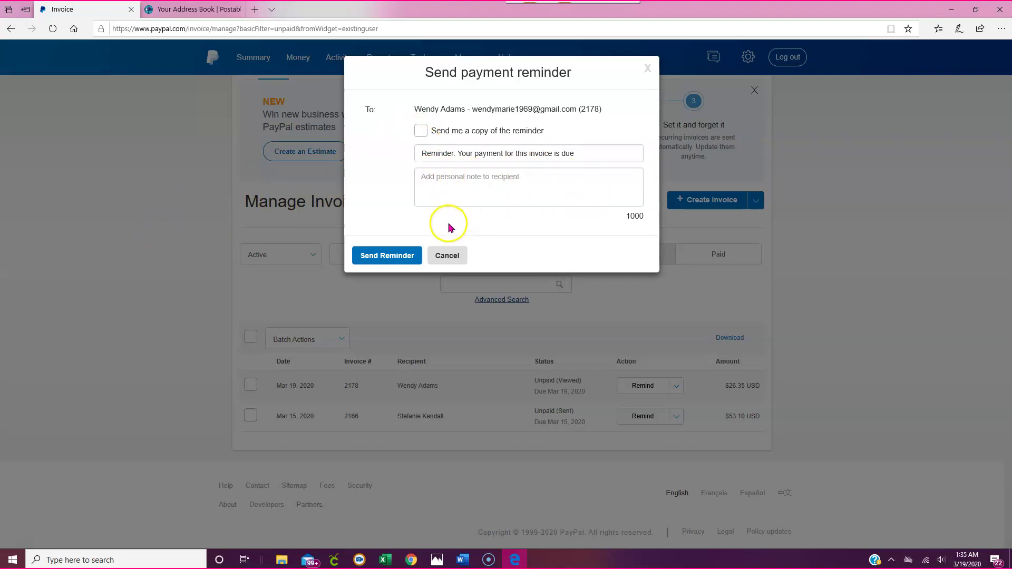
click(447, 261)
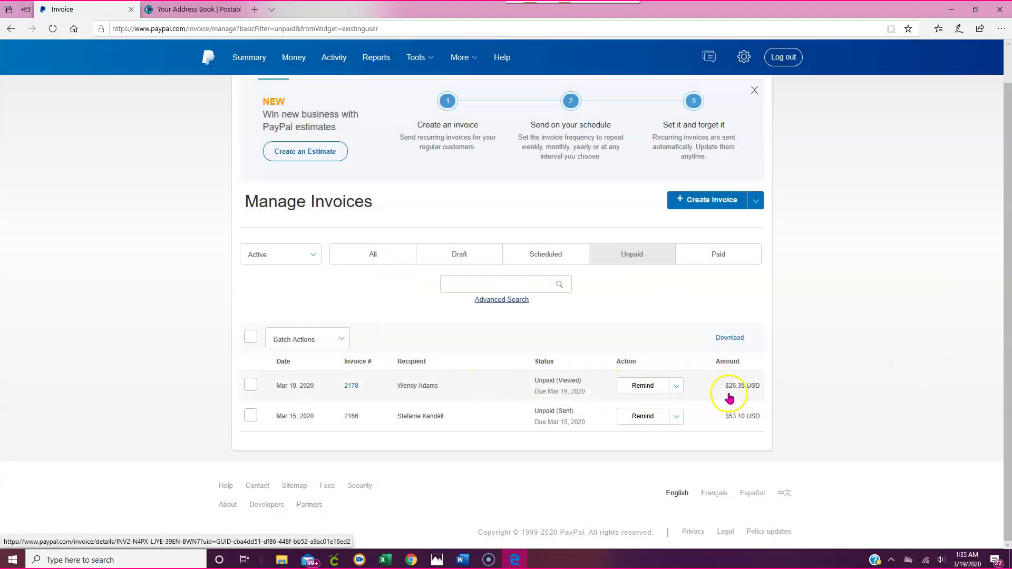
- Cancel invoice 2178 from its Action menu, keeping the customer cancellation e-mail on
click(677, 388)
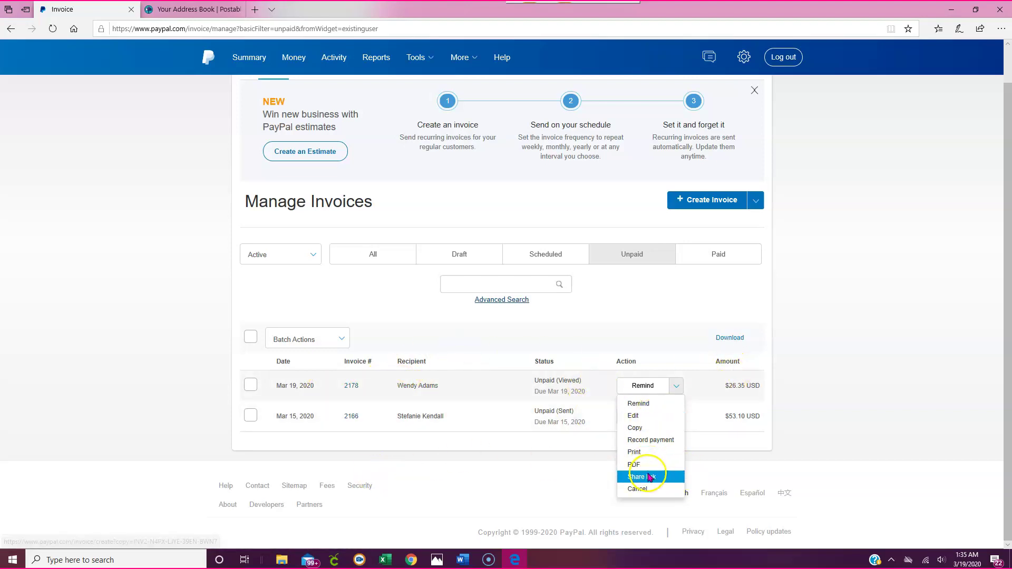
click(636, 491)
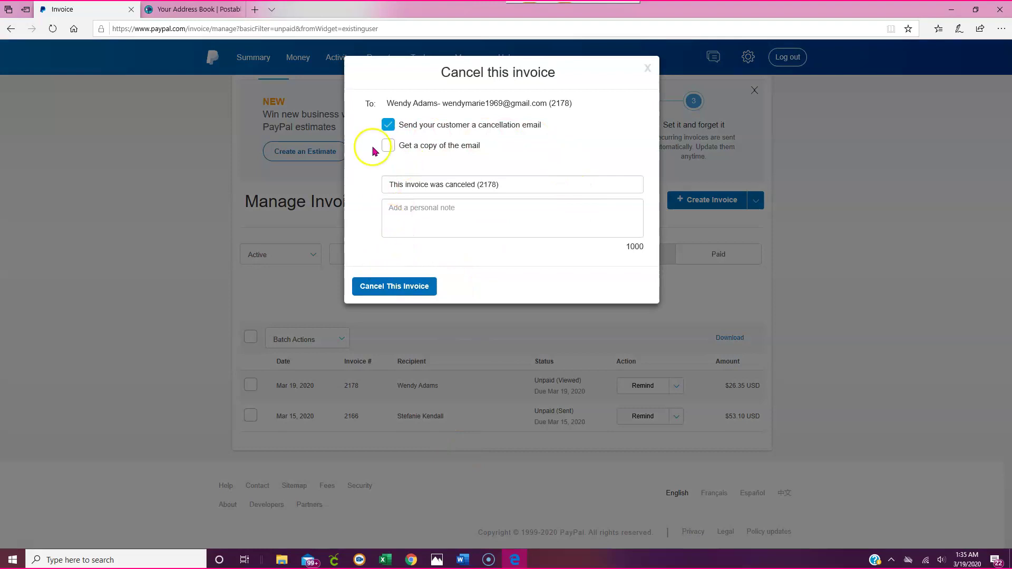
click(401, 127)
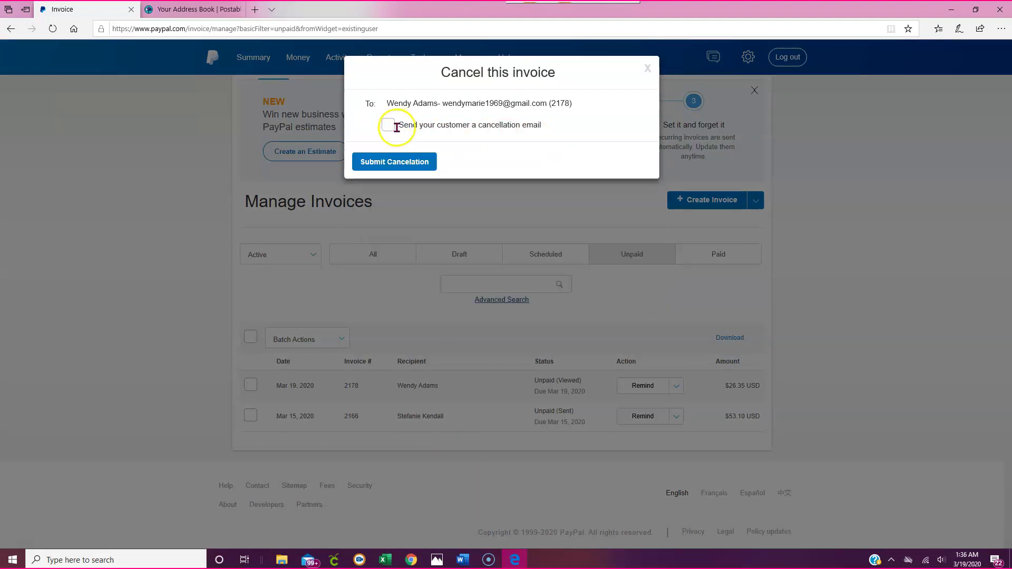
click(396, 128)
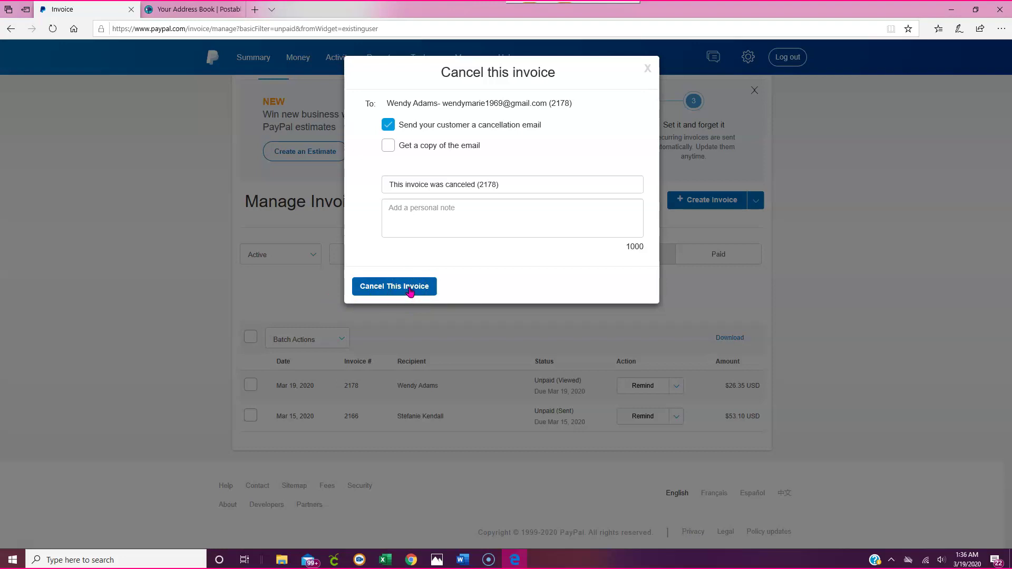
click(409, 288)
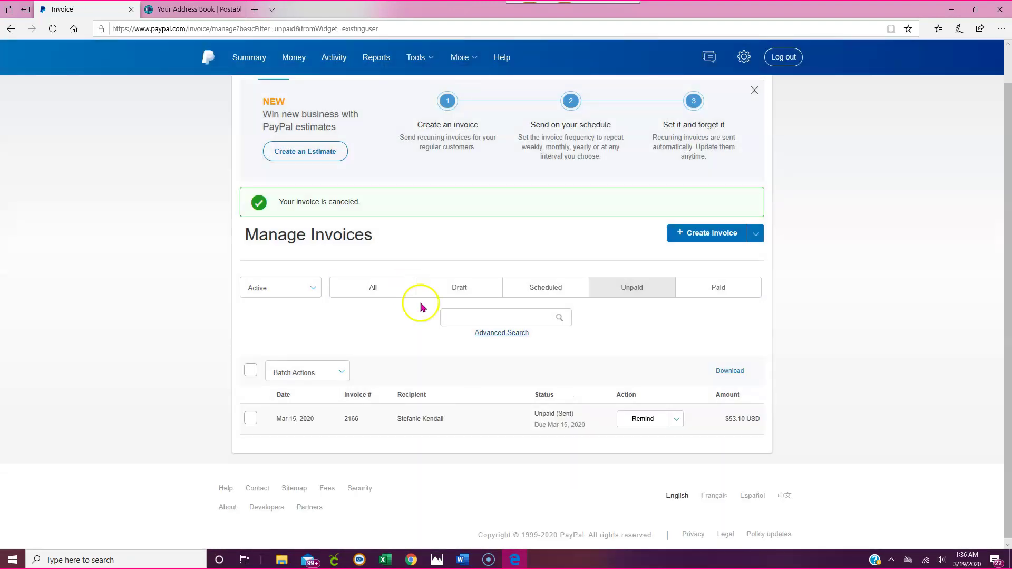
- List invoices of every status, search by the customer's name, and open canceled invoice 2178
click(411, 560)
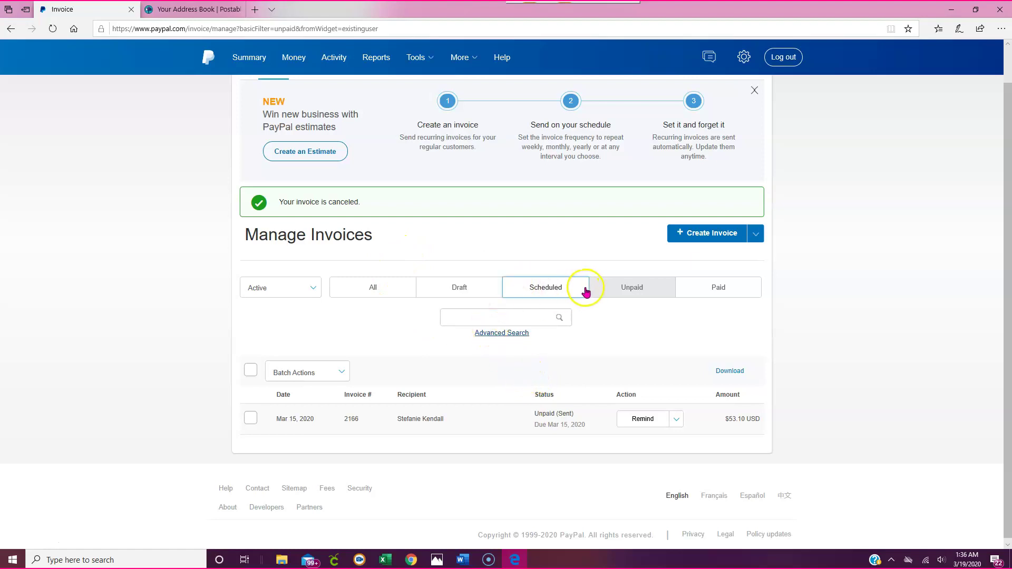
click(397, 288)
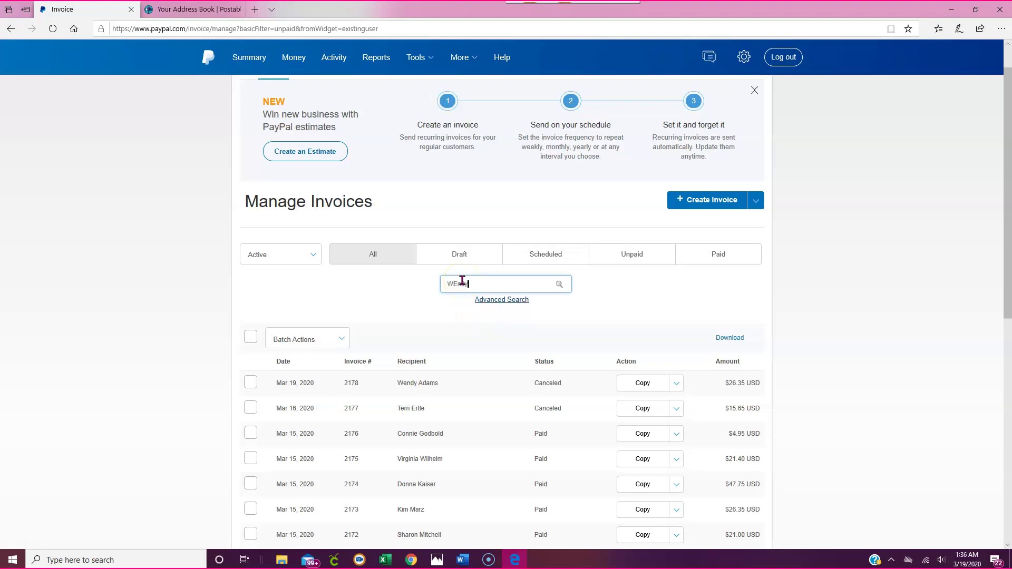
key(Return)
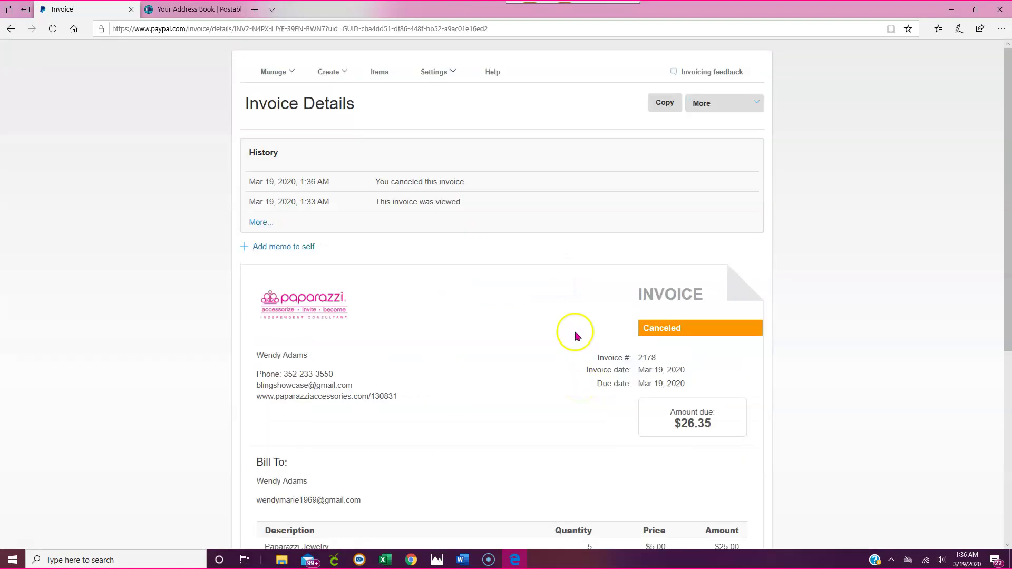
- Duplicate invoice 2178 as invoice 2179, then check the prefilled customer, items, attachments and $26.35 total
click(670, 144)
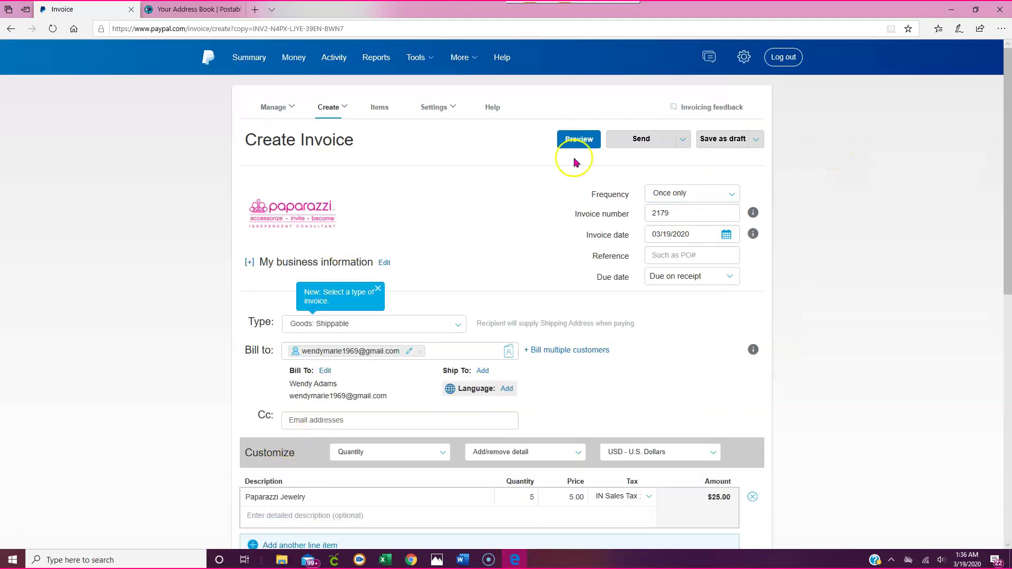
scroll(644, 211, down, 10)
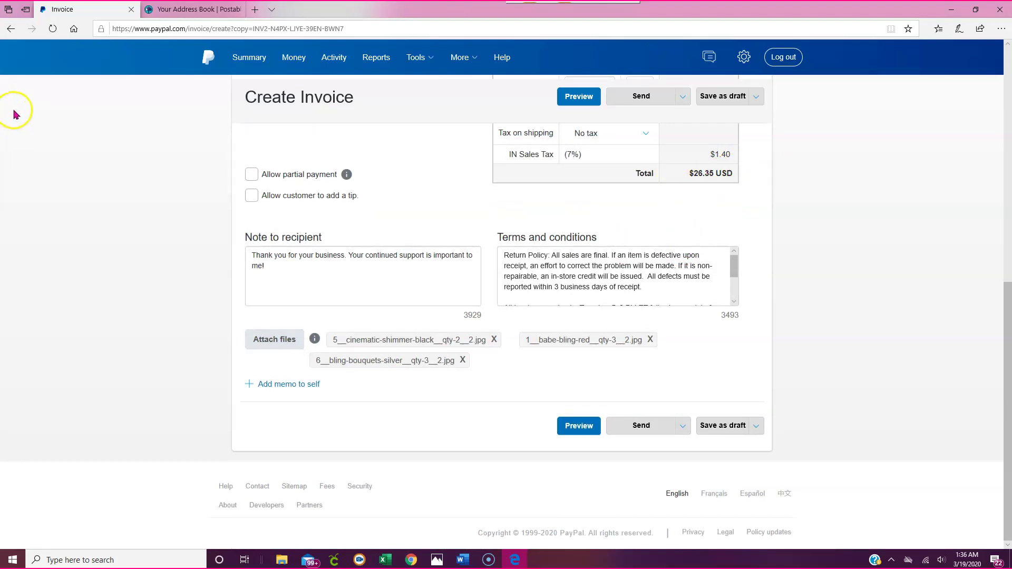
scroll(515, 210, up, 10)
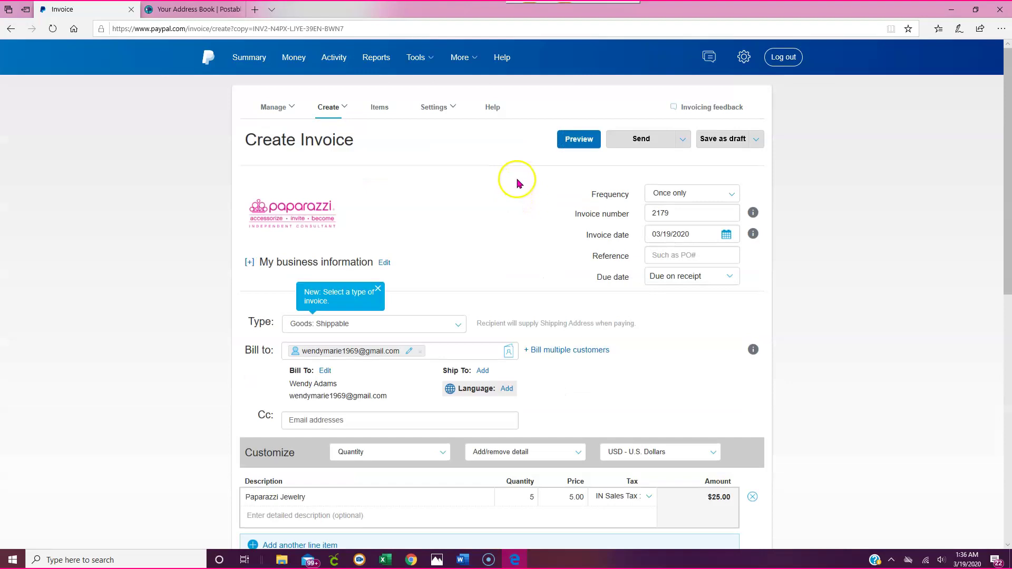